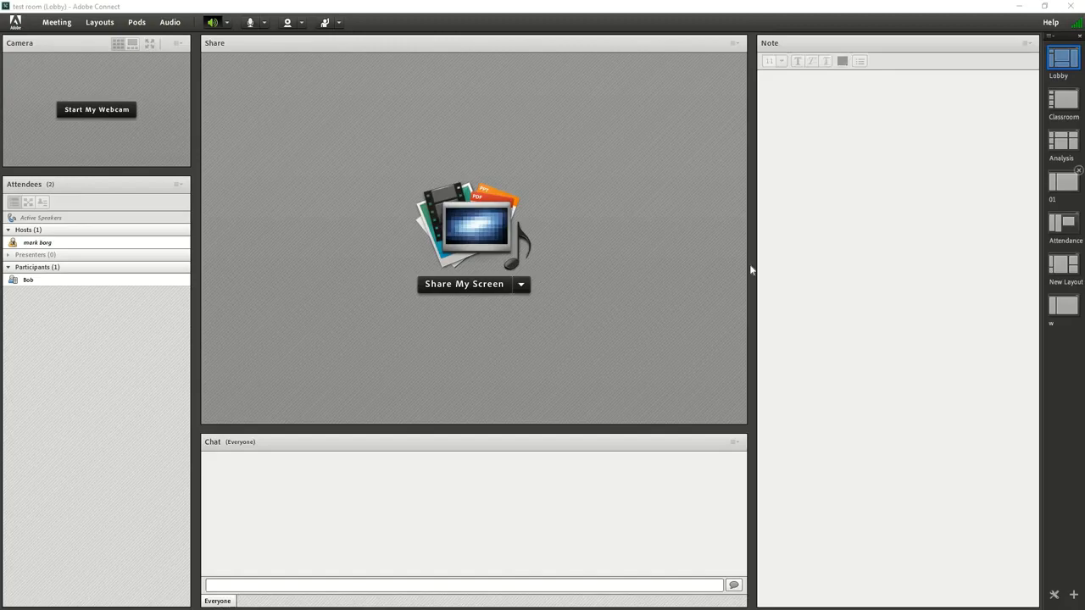
# View layout 01 with its shared picture, and bring up the Attendance layout
pyautogui.click(819, 340)
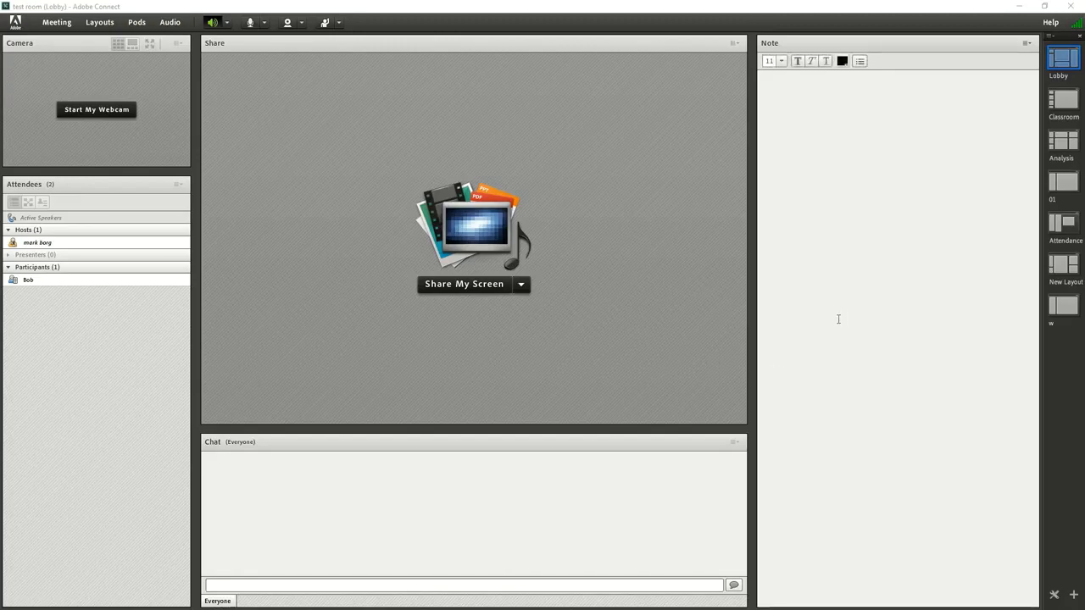
pyautogui.click(1062, 187)
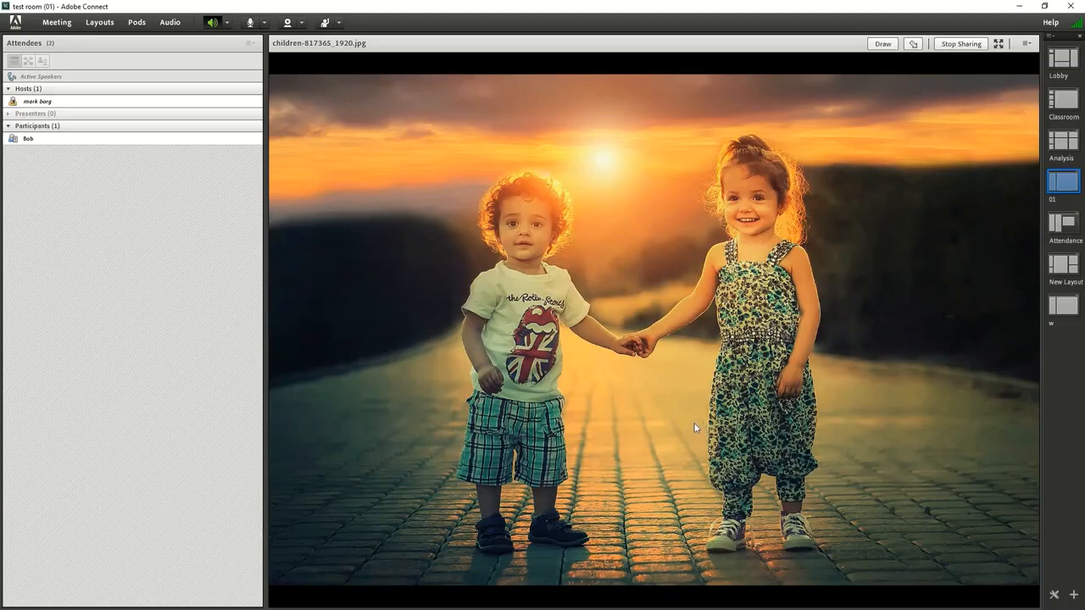
pyautogui.click(1062, 223)
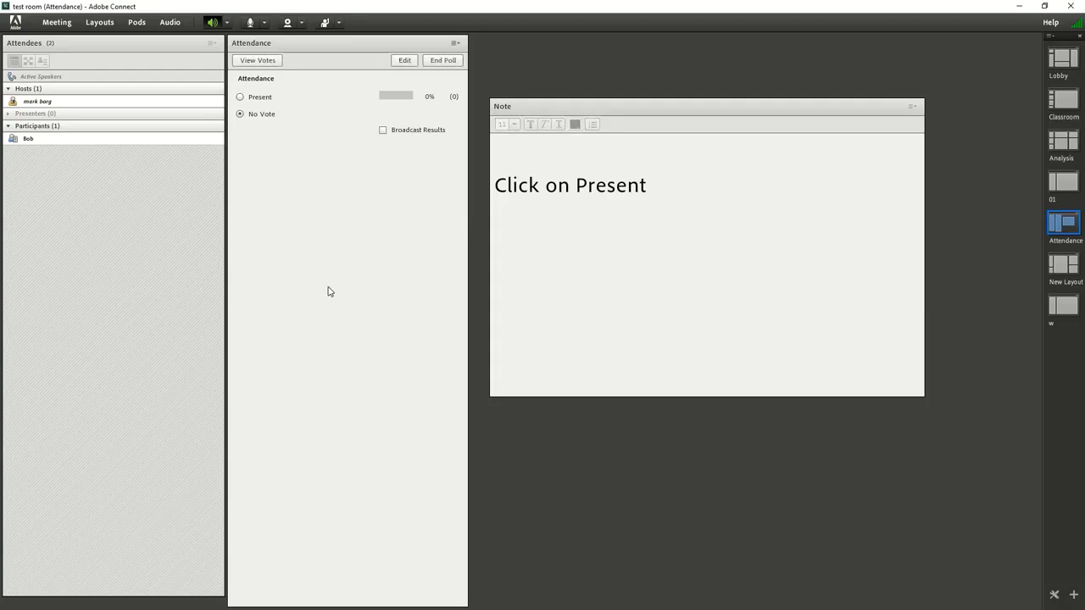
# Try the Present answer in the Attendance poll, return to No Vote, and view each attendee's vote
pyautogui.click(241, 97)
pyautogui.click(240, 116)
pyautogui.click(256, 61)
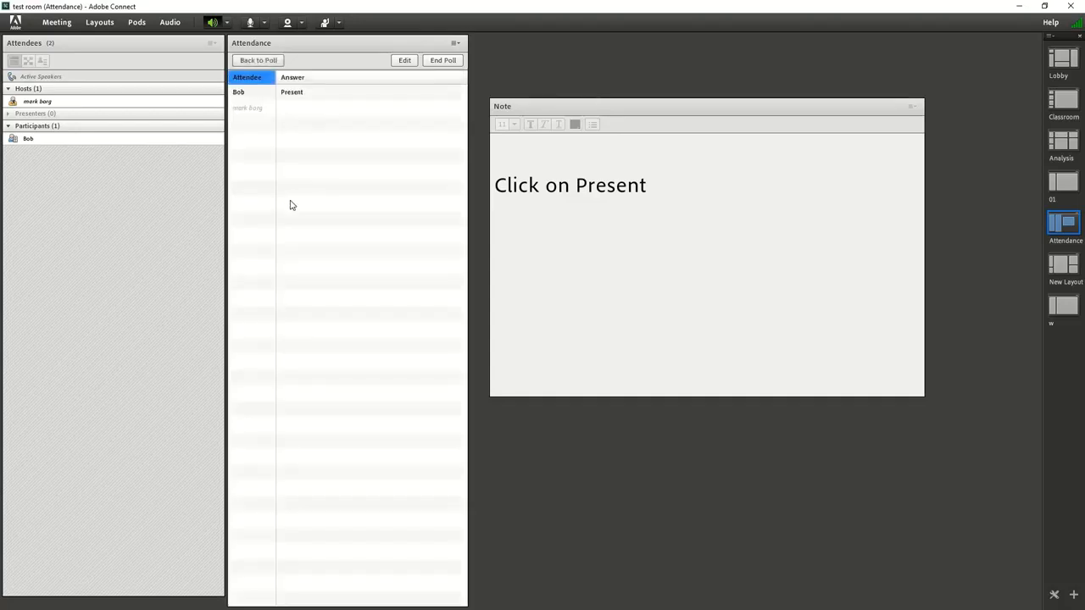
pyautogui.click(238, 97)
pyautogui.click(296, 114)
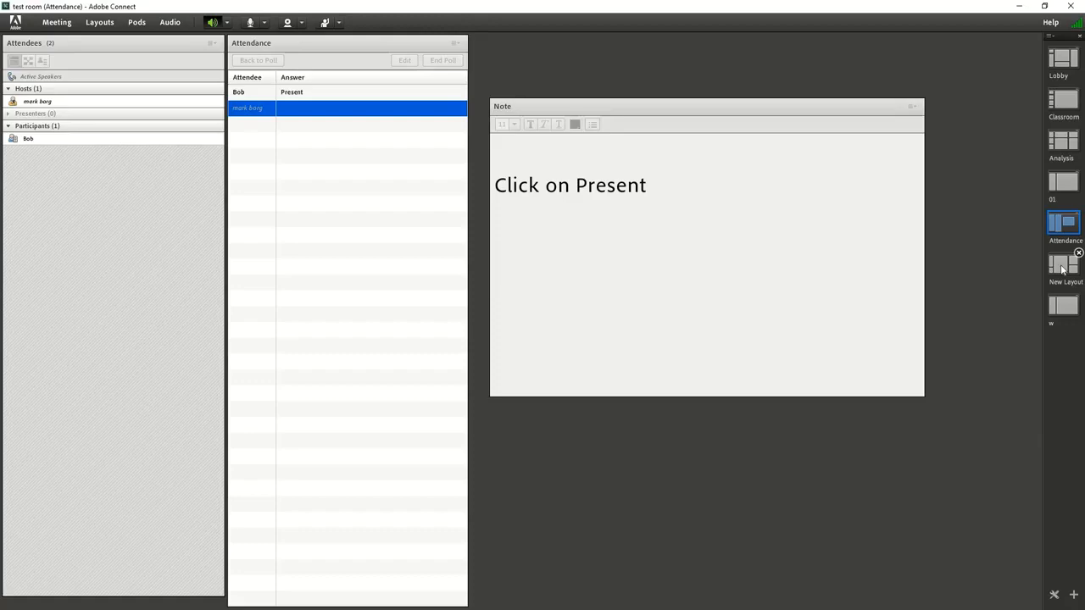
# Bring up New Layout and look over the permission options for the participant in the attendee list
pyautogui.click(1063, 269)
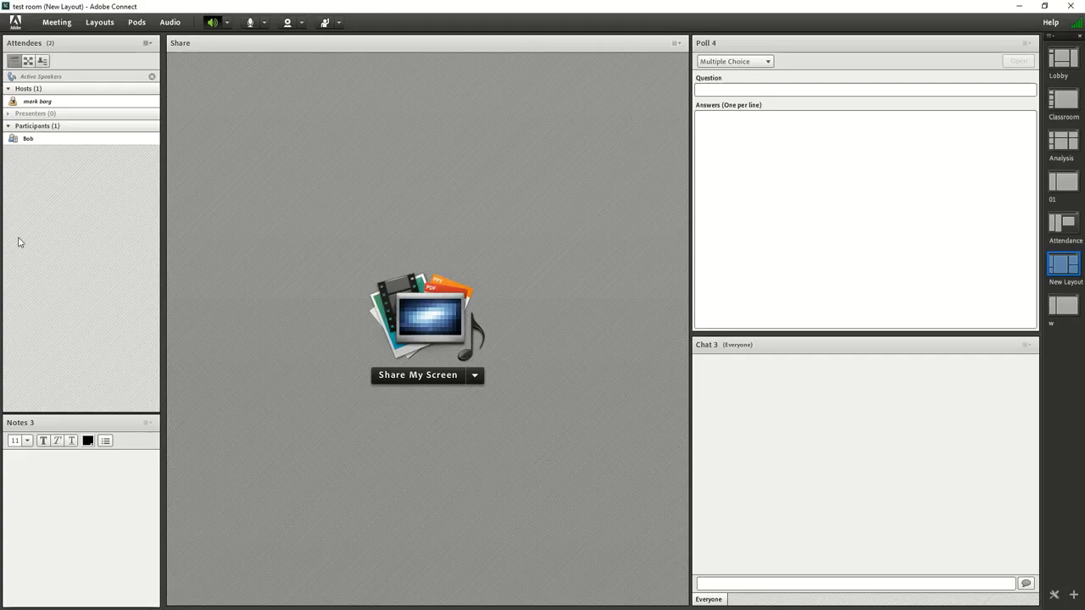
pyautogui.click(103, 140)
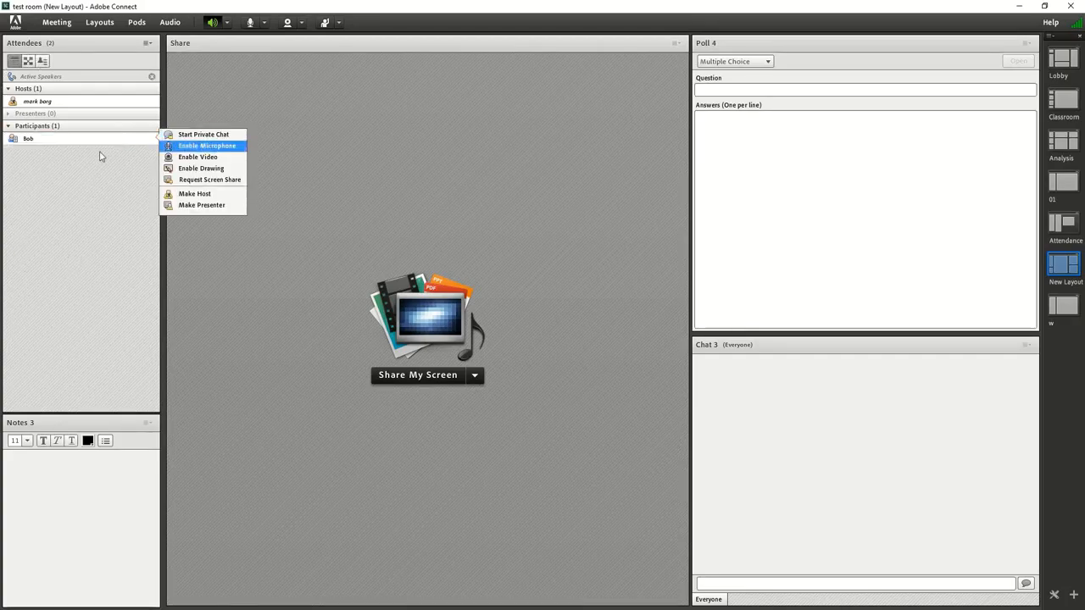
pyautogui.click(95, 468)
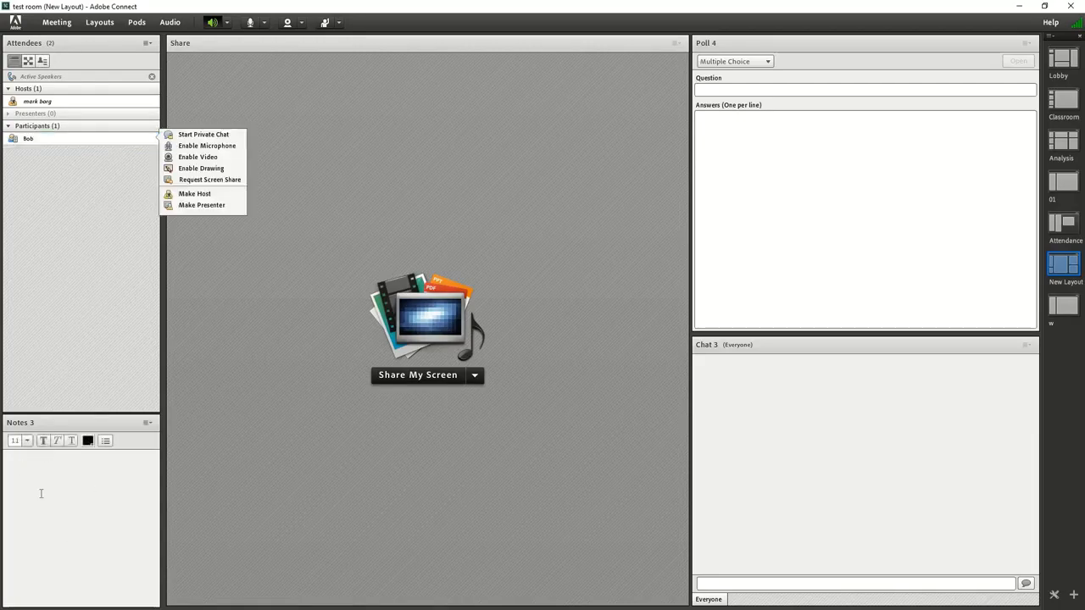
pyautogui.click(710, 403)
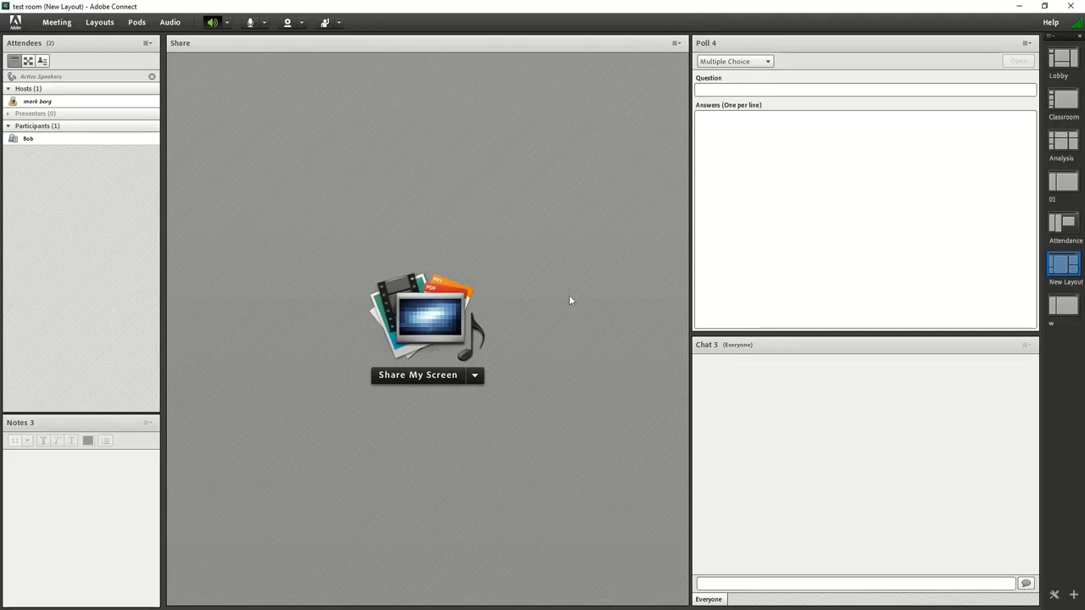
# Compare the whiteboard layout w with New Layout, return to w, and view the host's role options
pyautogui.click(1060, 309)
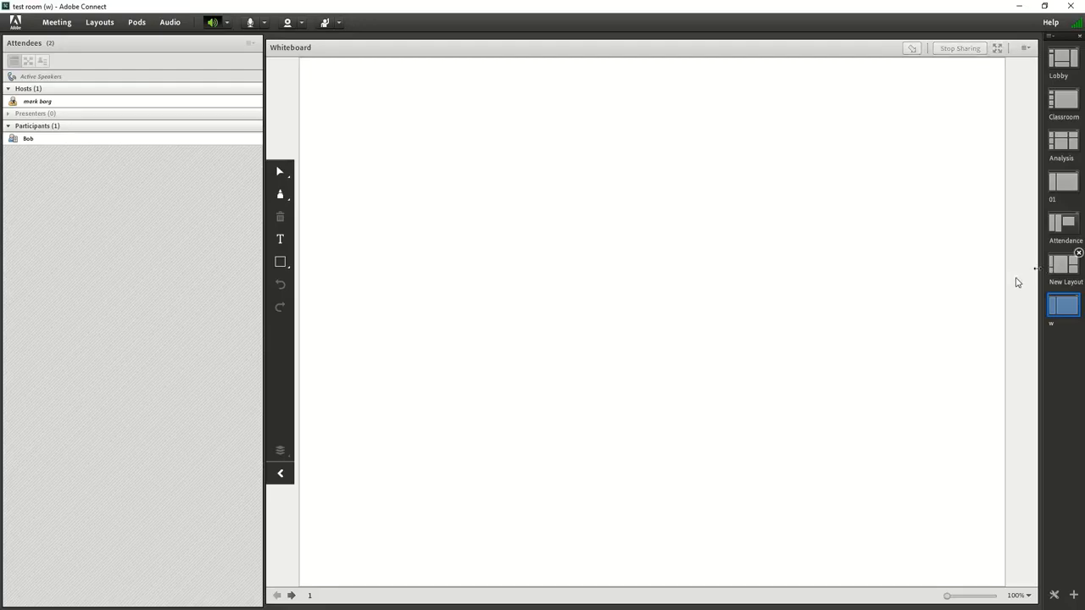
pyautogui.click(1063, 266)
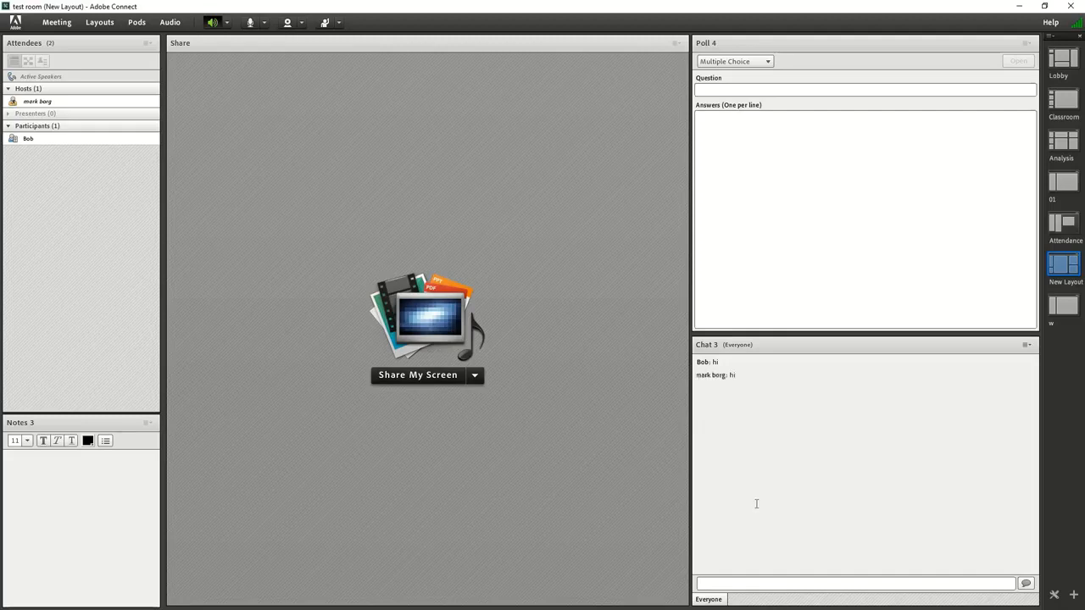
pyautogui.click(1064, 306)
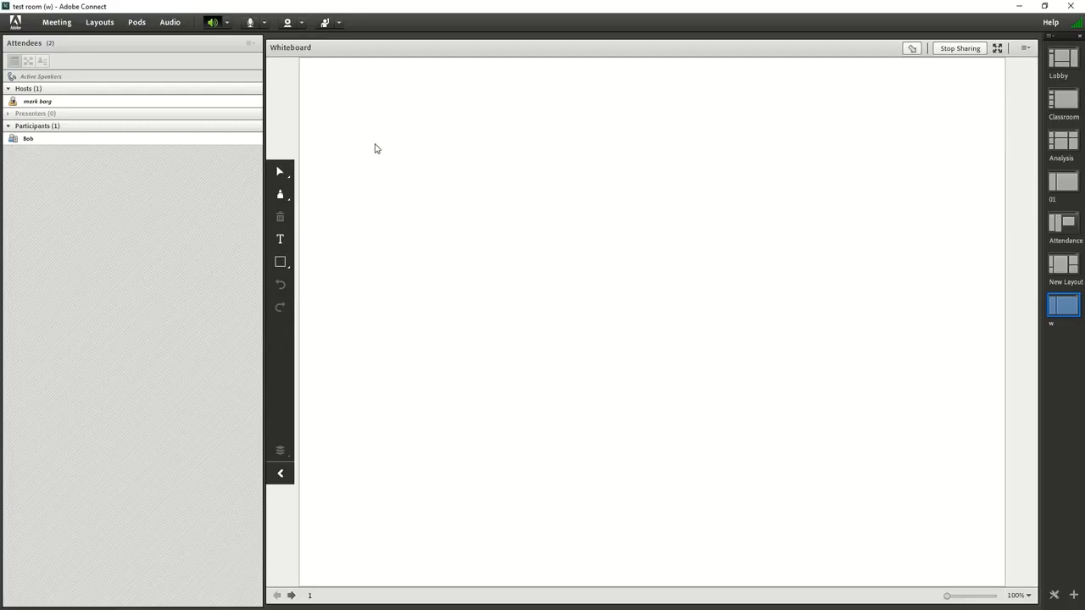
pyautogui.click(79, 103)
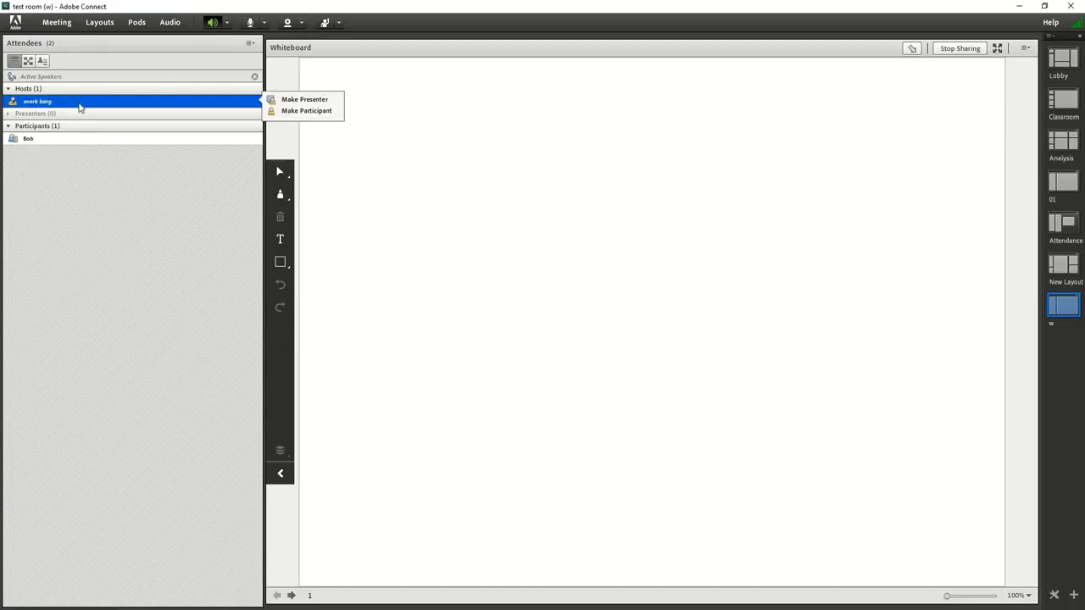
pyautogui.click(532, 222)
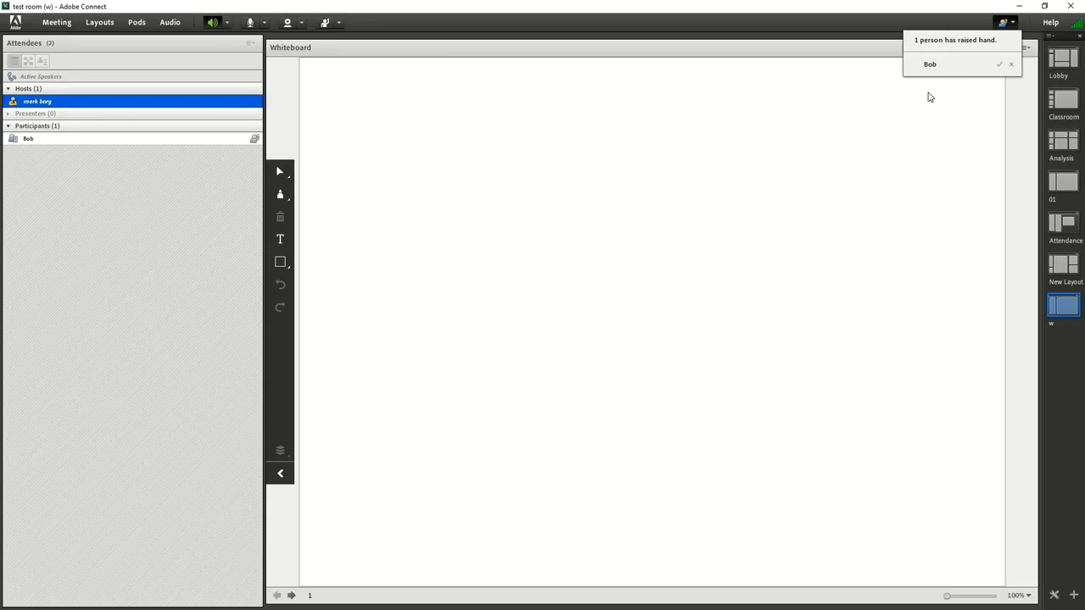
# Enable the microphone for the participant whose hand is raised
pyautogui.click(186, 141)
pyautogui.rightClick(186, 142)
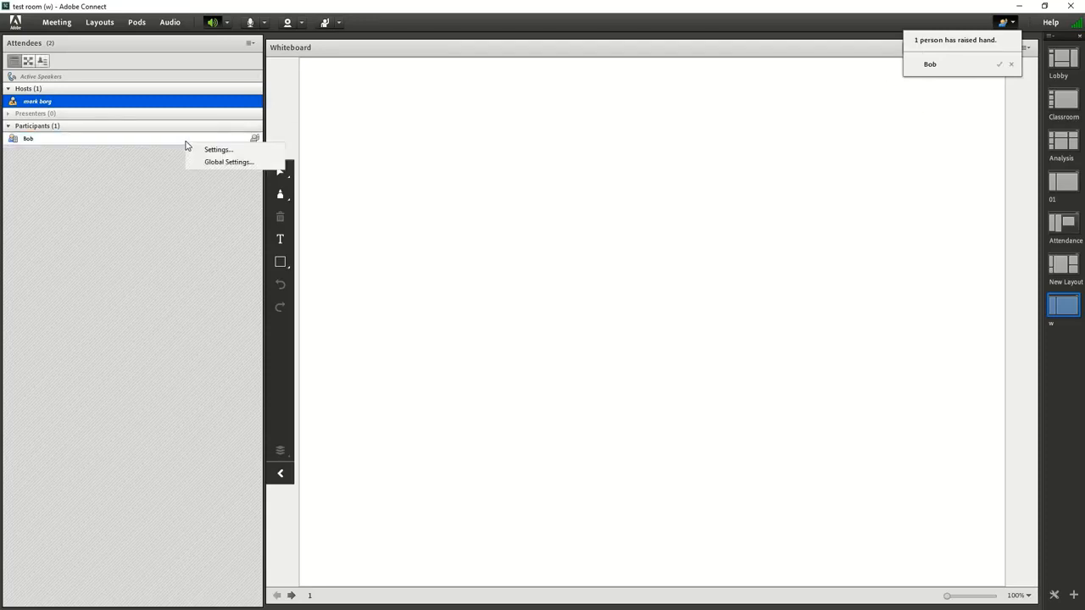
pyautogui.click(185, 142)
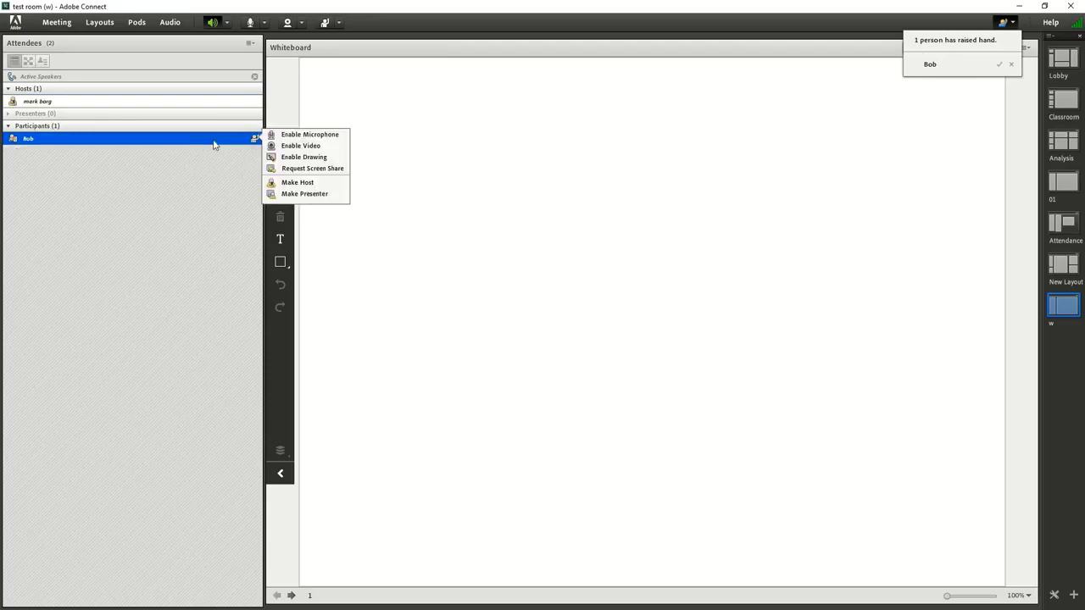
pyautogui.click(290, 136)
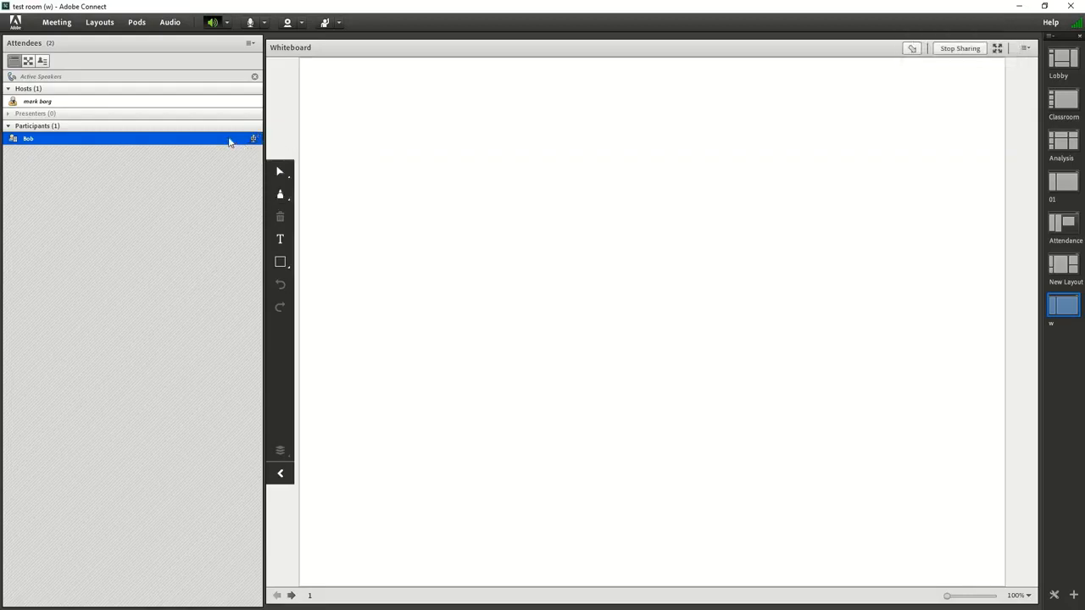
pyautogui.moveTo(246, 139)
# View New Layout and the Lobby layout, and bring up layout 01
pyautogui.click(1056, 268)
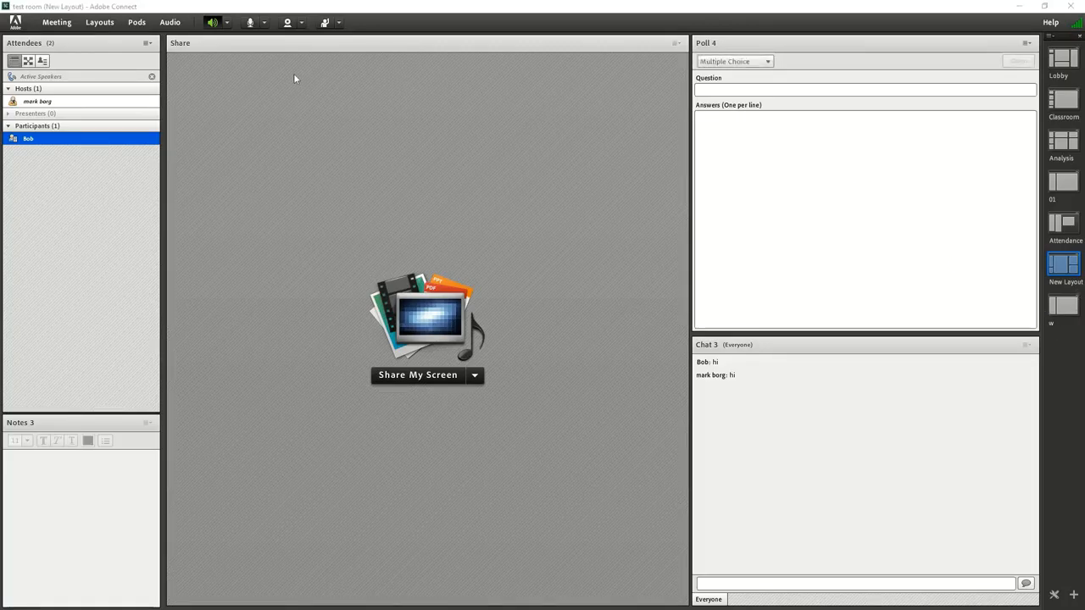
pyautogui.click(1052, 76)
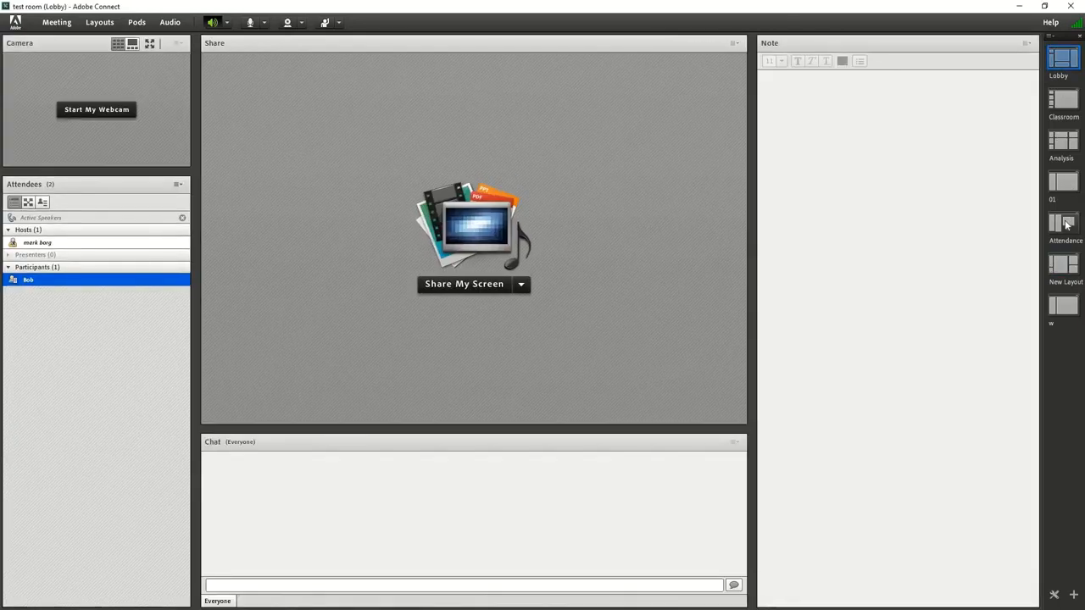
pyautogui.click(1065, 224)
pyautogui.click(1065, 183)
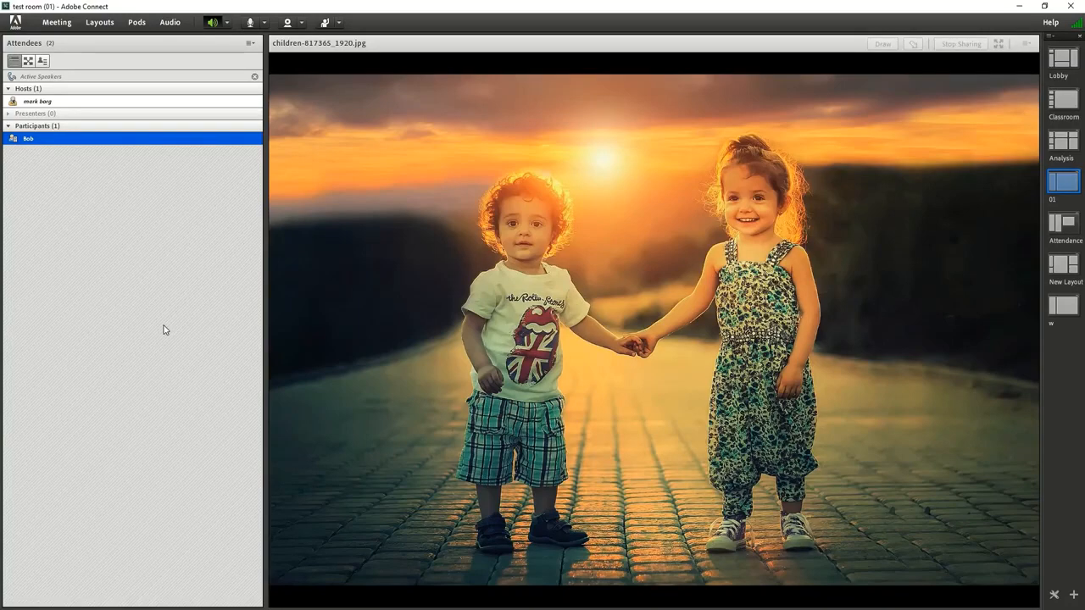
# Open the settings for creating a new layout
pyautogui.click(100, 25)
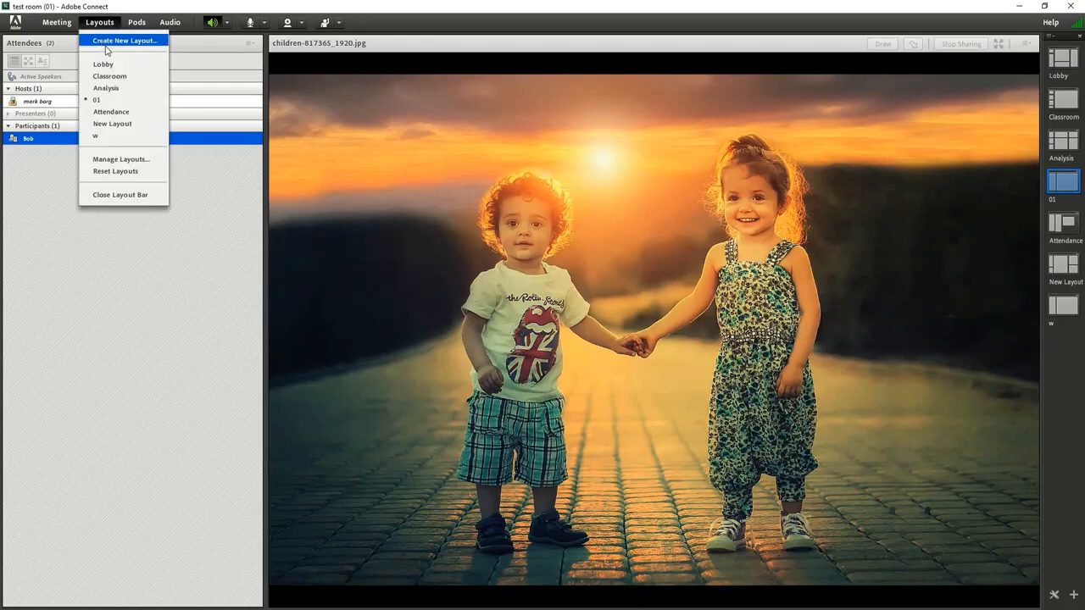
pyautogui.click(112, 48)
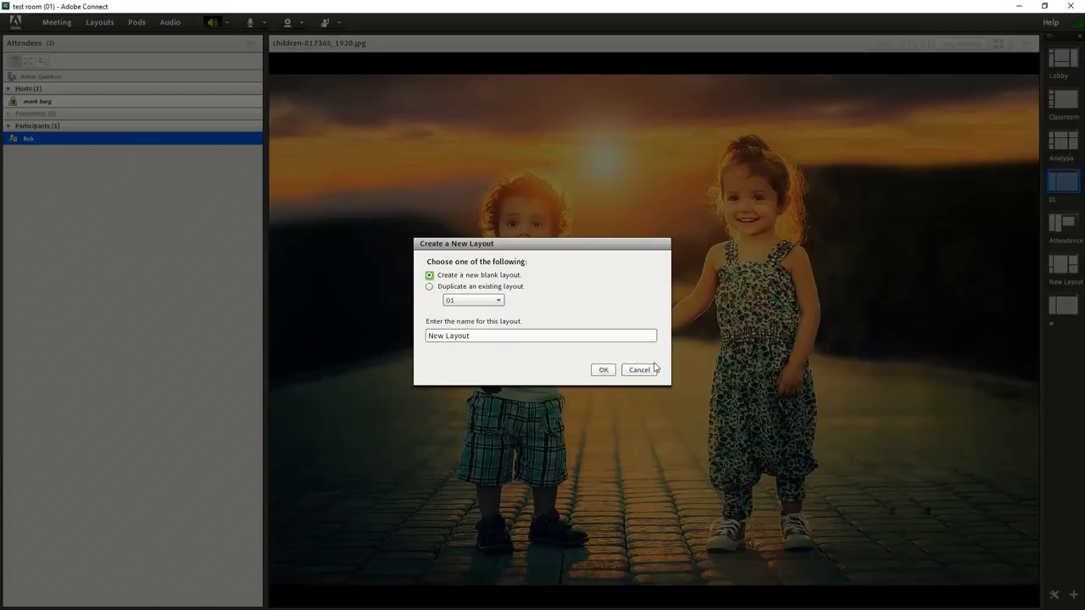
pyautogui.click(461, 287)
pyautogui.click(473, 300)
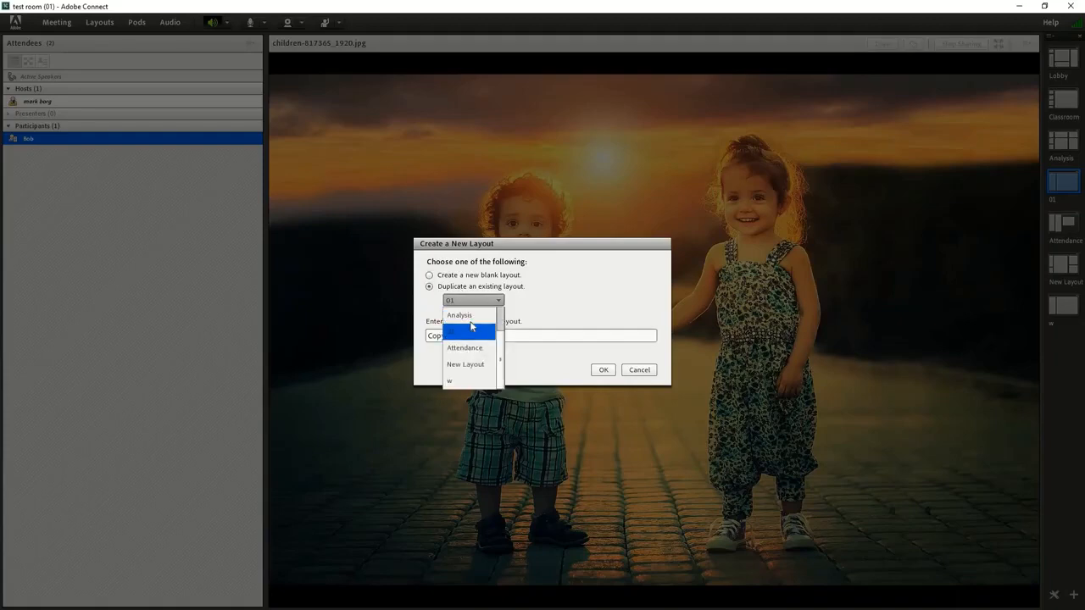
pyautogui.click(482, 288)
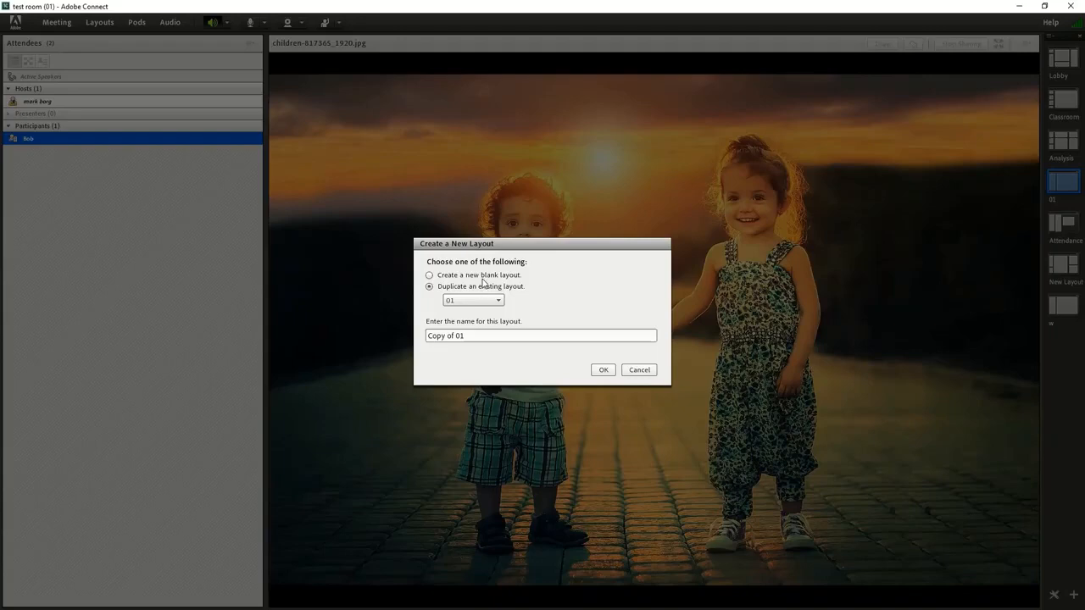
pyautogui.click(429, 276)
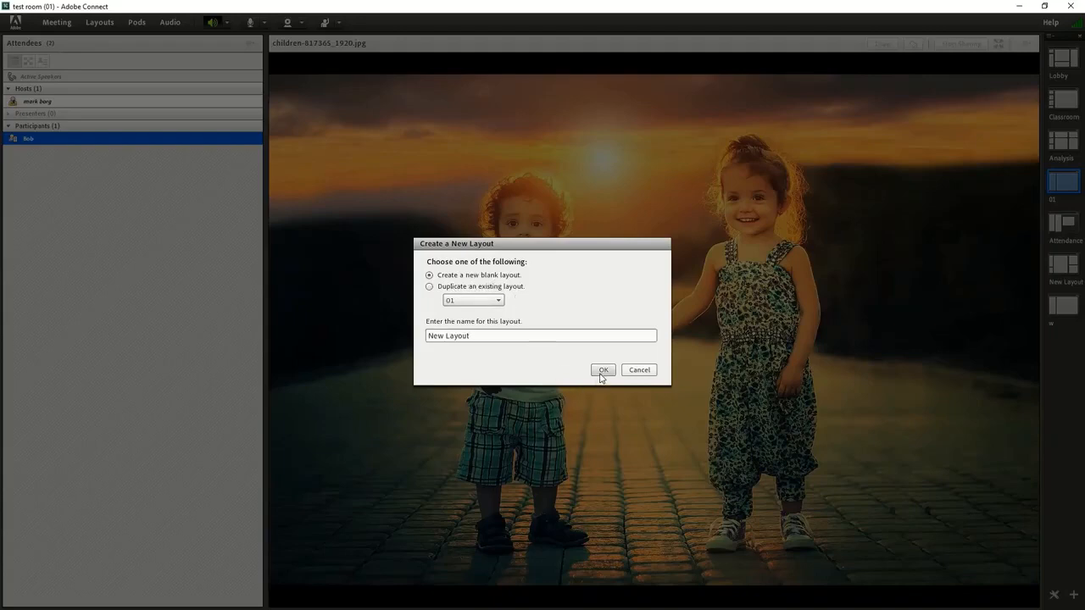
# Name the new blank layout "test" and create it
pyautogui.moveTo(501, 338); pyautogui.dragTo(341, 339)
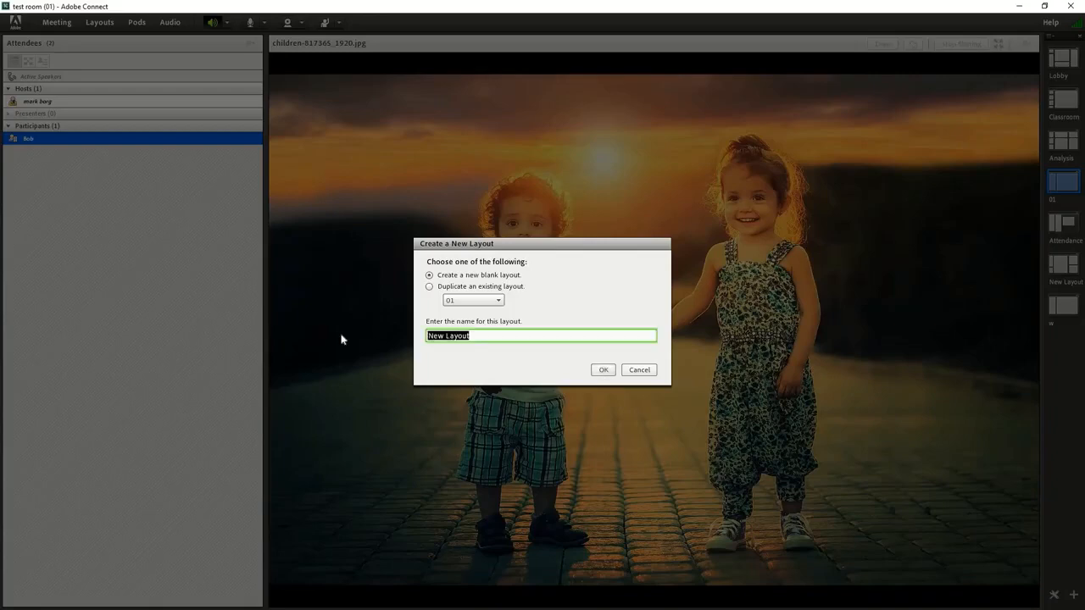
pyautogui.write('test a')
pyautogui.press('BackSpace')
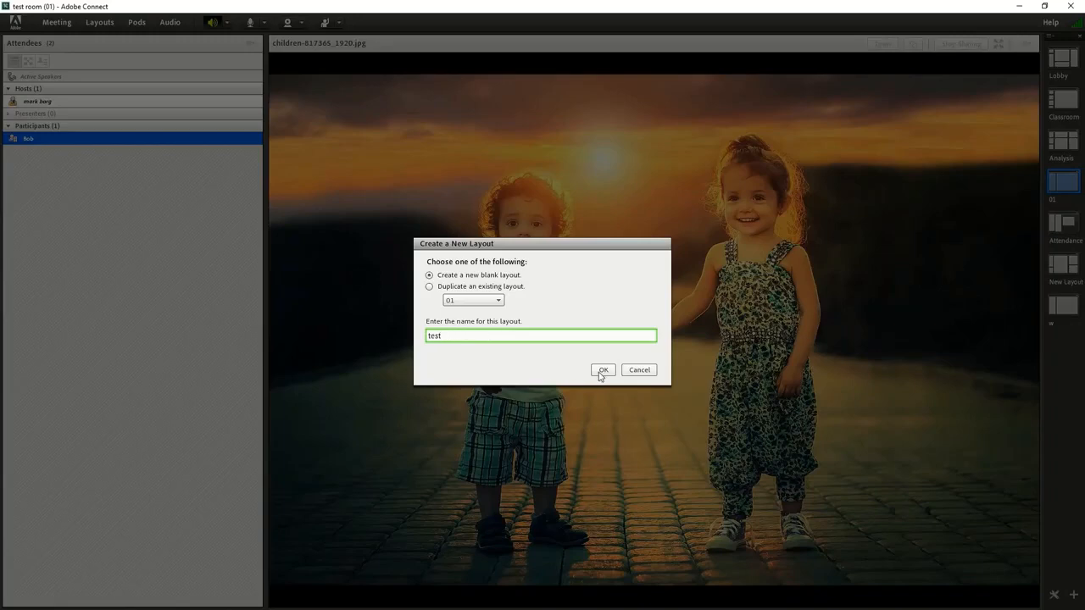
pyautogui.click(601, 370)
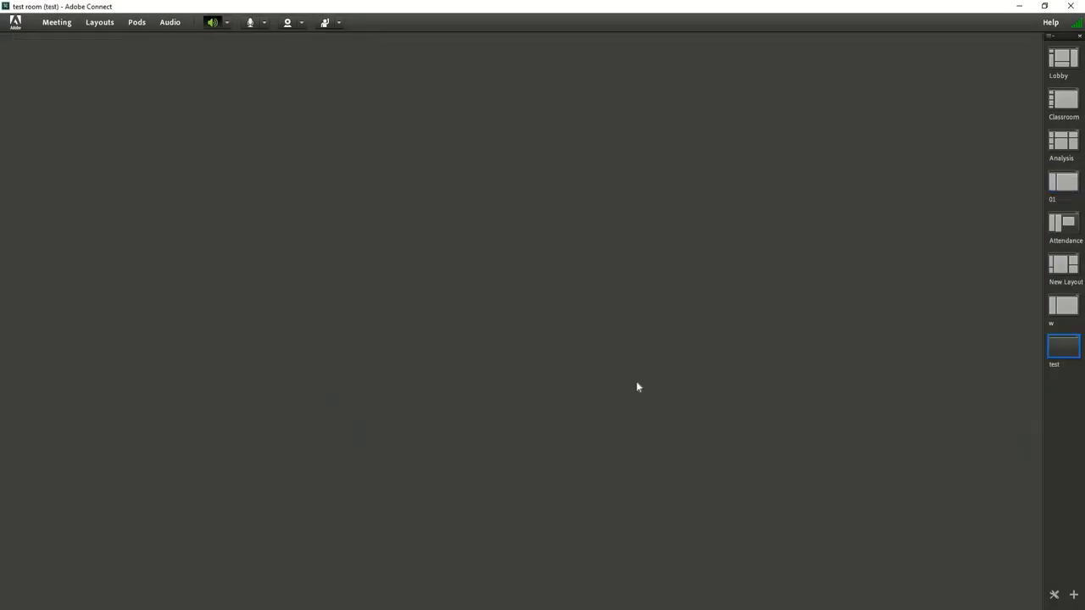
# Look through the room's layout list and its rename, delete and reorder options in Manage Layouts, and close it
pyautogui.click(100, 23)
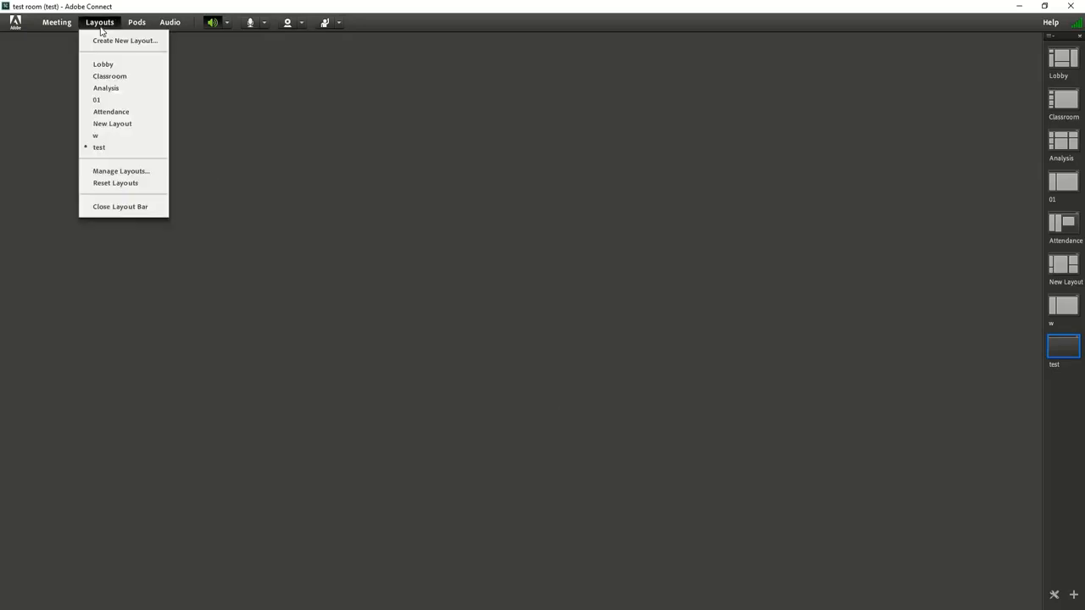
pyautogui.click(131, 172)
pyautogui.click(472, 302)
pyautogui.click(475, 276)
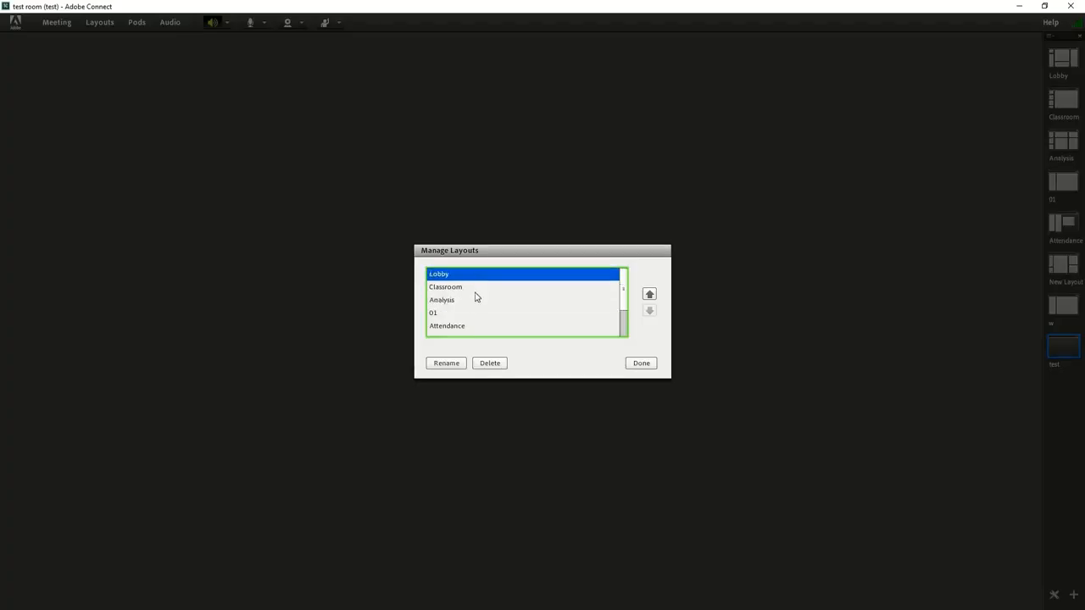
pyautogui.scroll(-3, 475, 296)
pyautogui.click(438, 328)
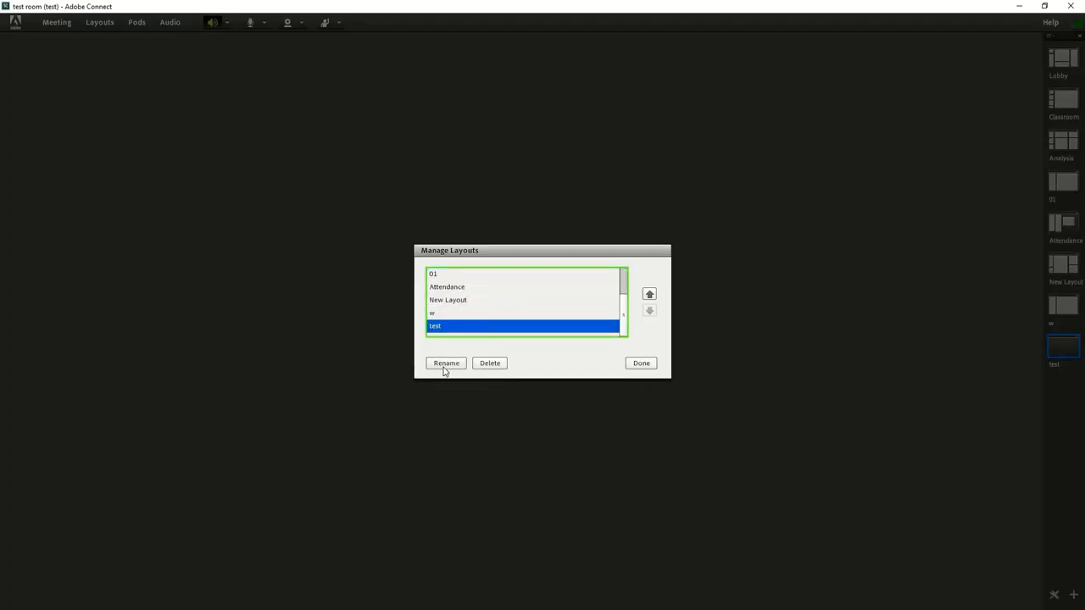
pyautogui.scroll(3, 468, 300)
pyautogui.click(468, 300)
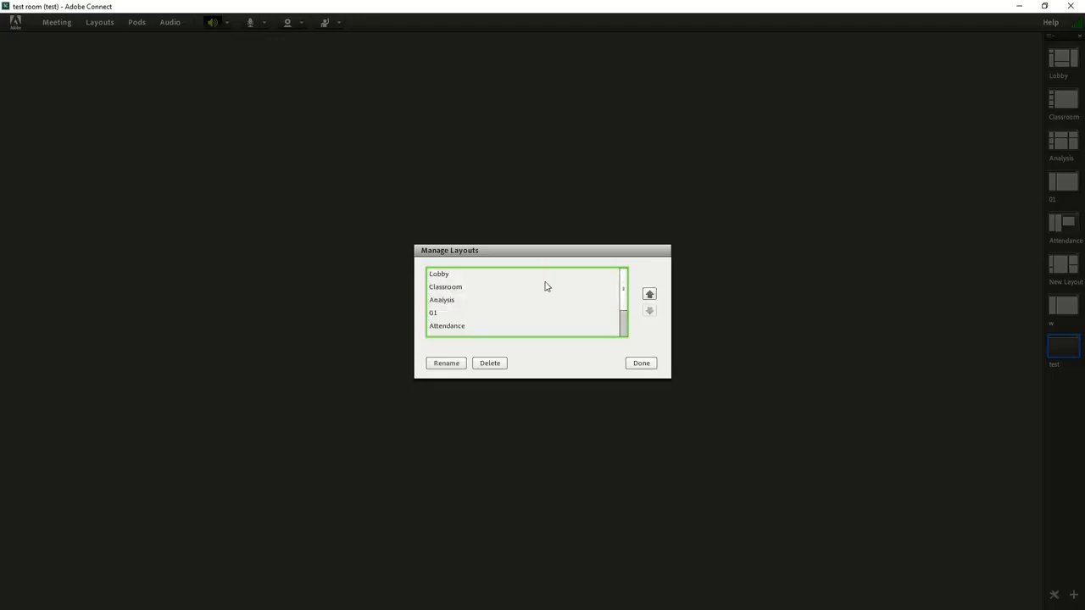
pyautogui.click(642, 363)
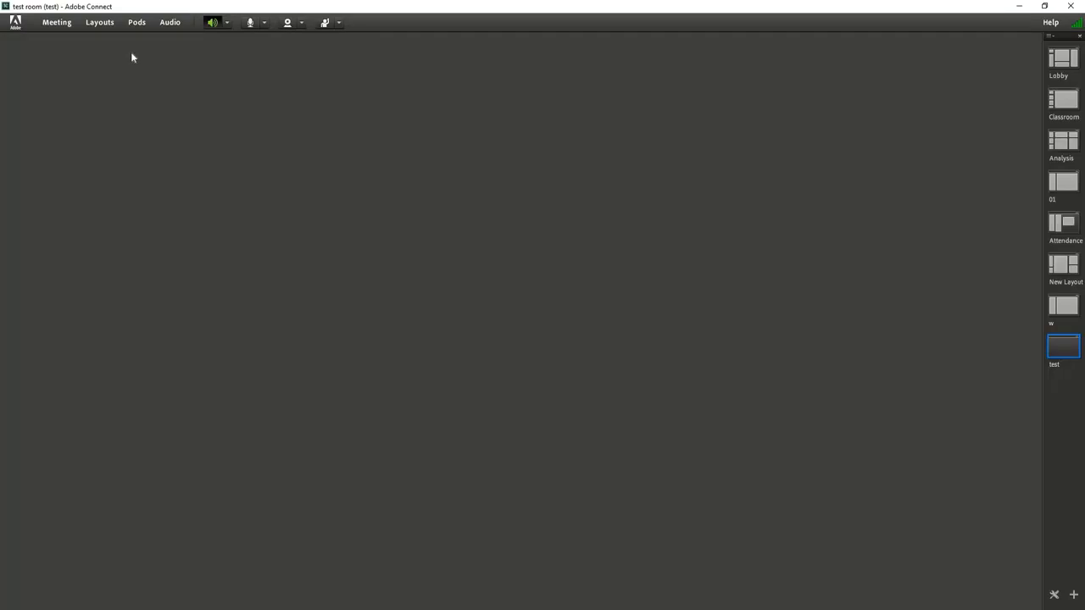
# Look through the Lobby, Classroom and Analysis entries in Manage Layouts and close the dialog
pyautogui.click(102, 23)
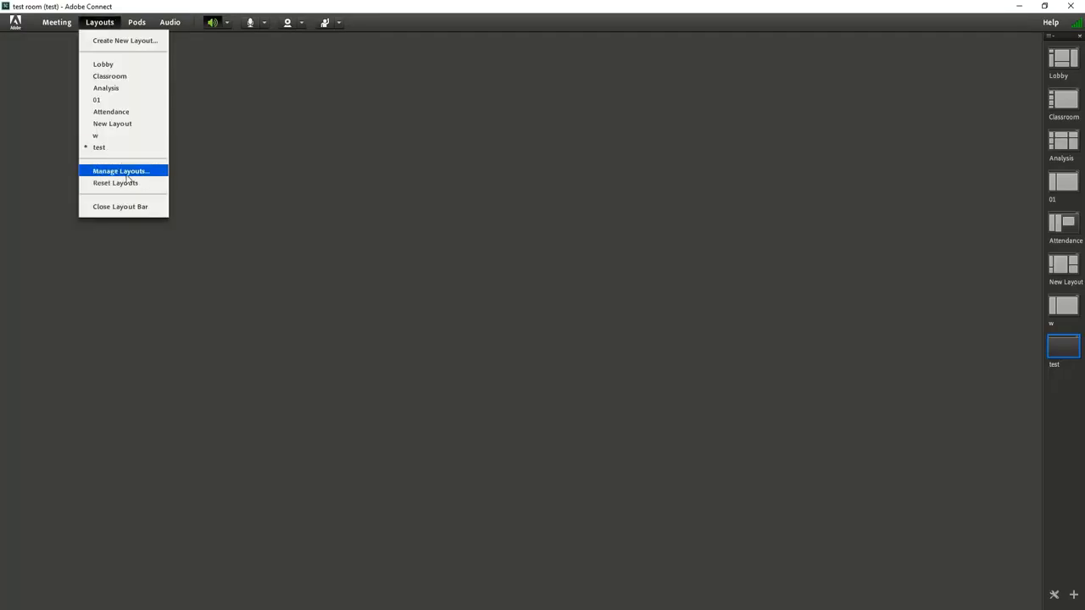
pyautogui.click(120, 171)
pyautogui.click(526, 325)
pyautogui.click(497, 301)
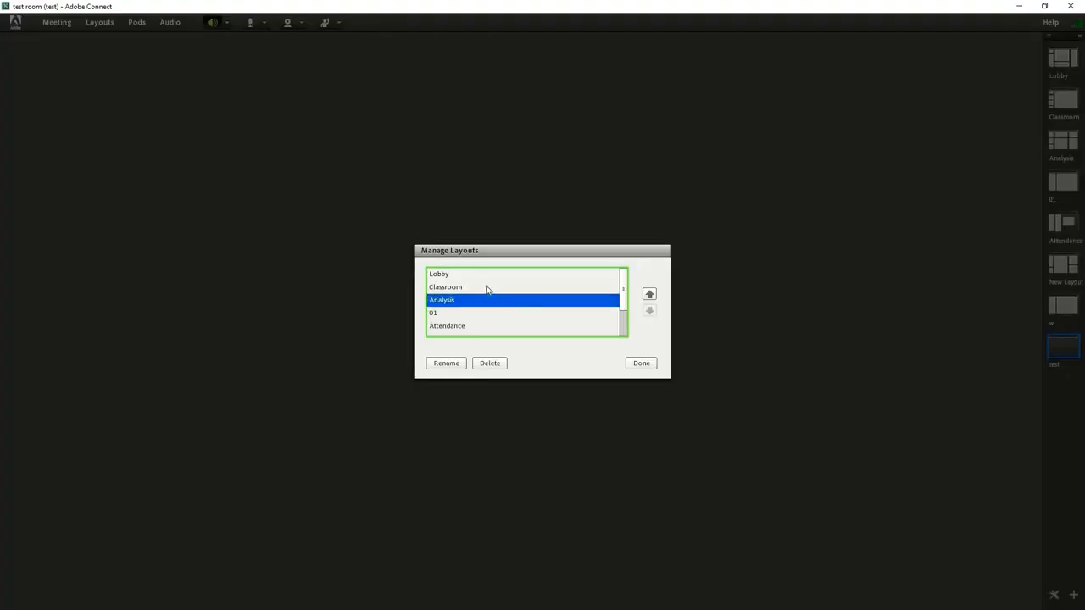
pyautogui.click(480, 285)
pyautogui.click(481, 275)
pyautogui.click(484, 290)
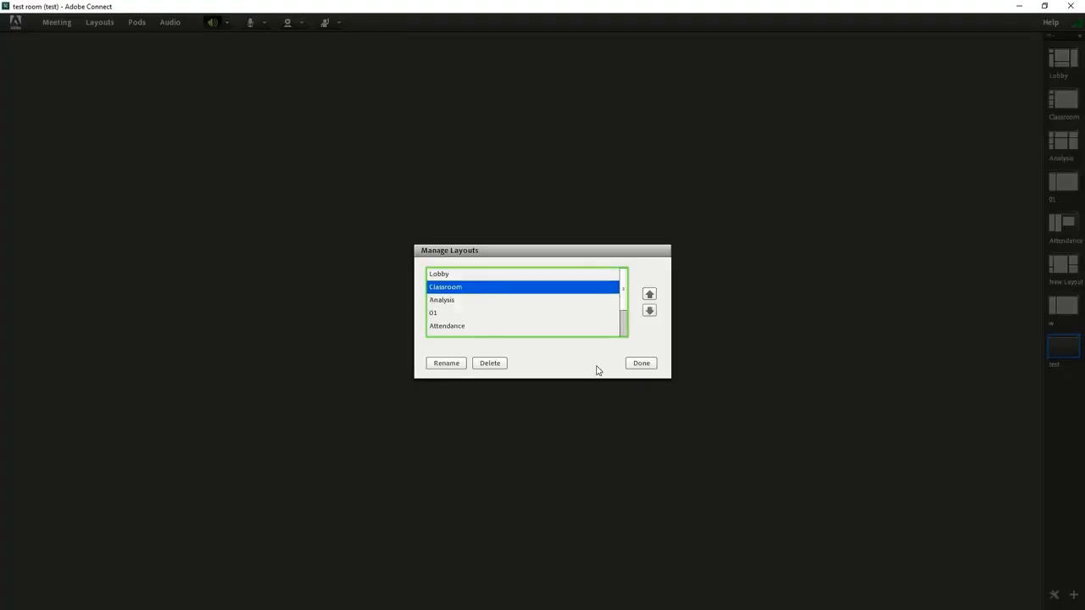
pyautogui.click(641, 363)
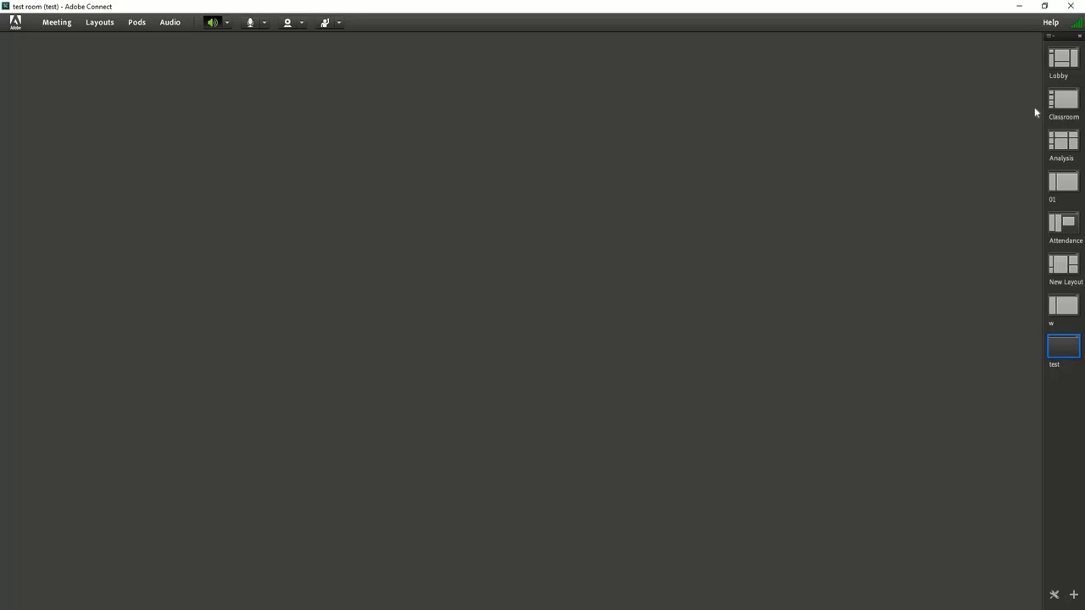
# Delete the Classroom, Analysis and Lobby layouts from the room through Manage Layouts
pyautogui.click(100, 22)
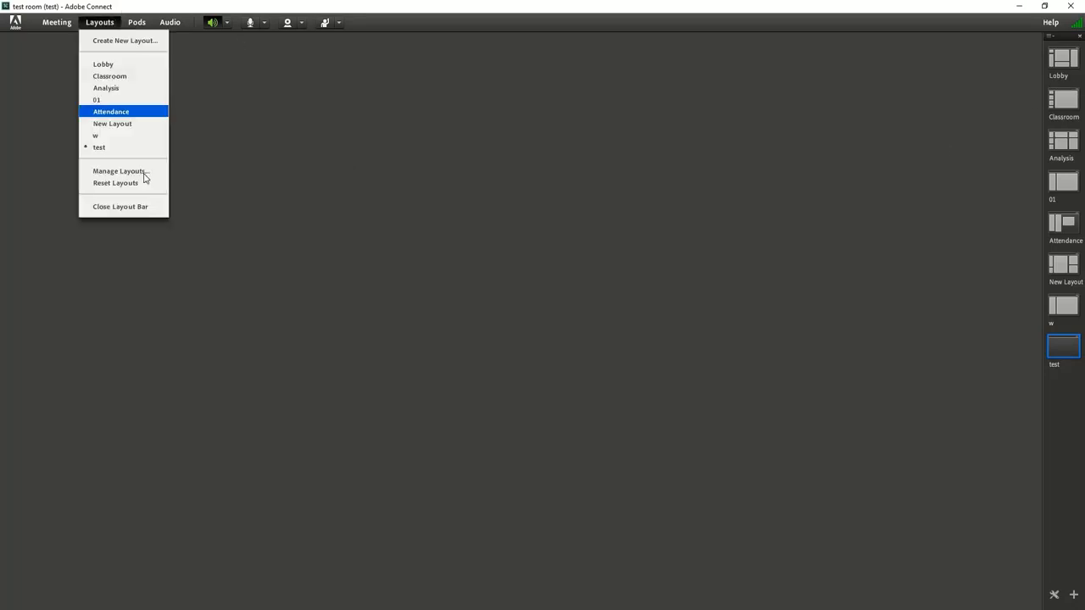
pyautogui.click(144, 173)
pyautogui.click(456, 292)
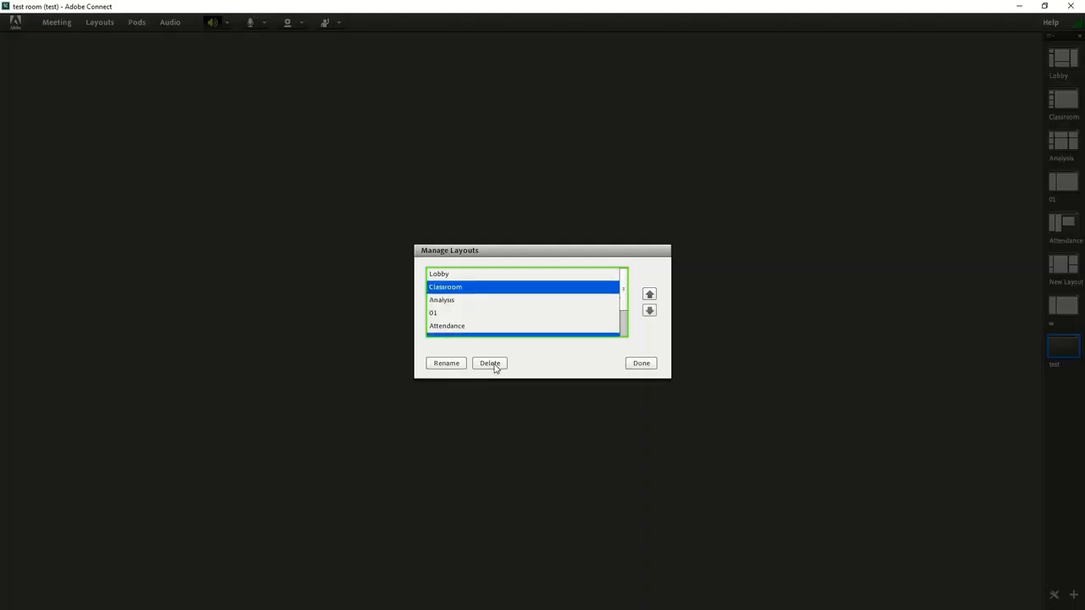
pyautogui.click(492, 364)
pyautogui.click(462, 287)
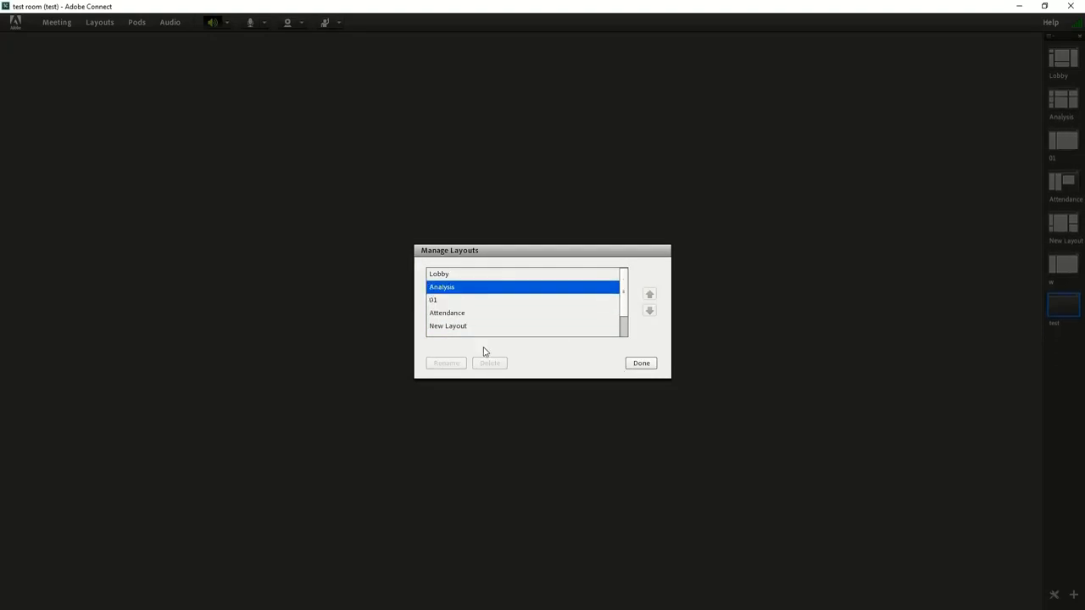
pyautogui.click(490, 365)
pyautogui.click(582, 301)
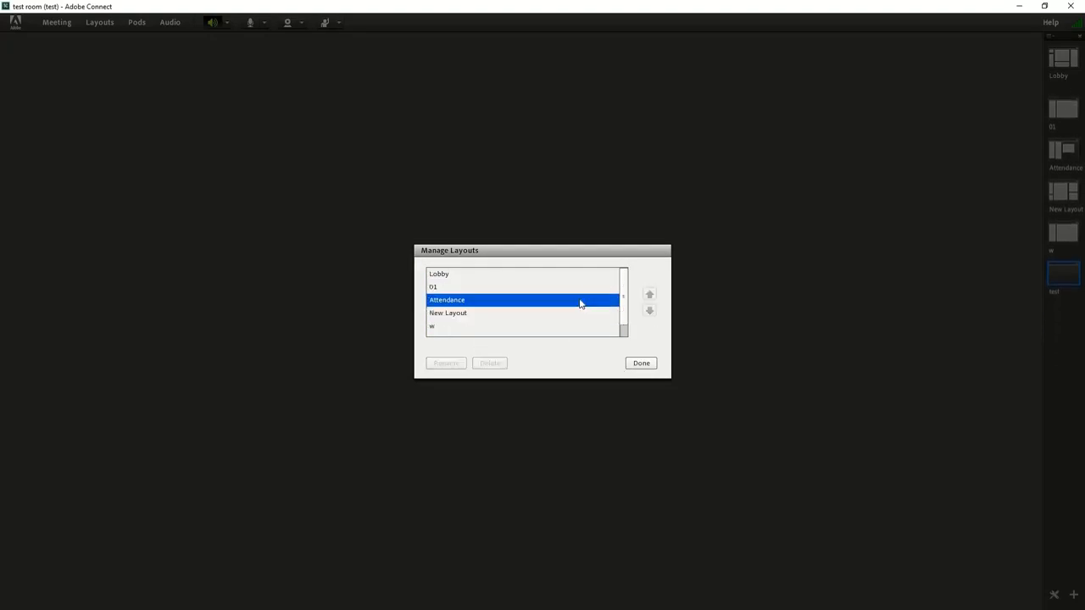
pyautogui.click(504, 286)
pyautogui.click(504, 275)
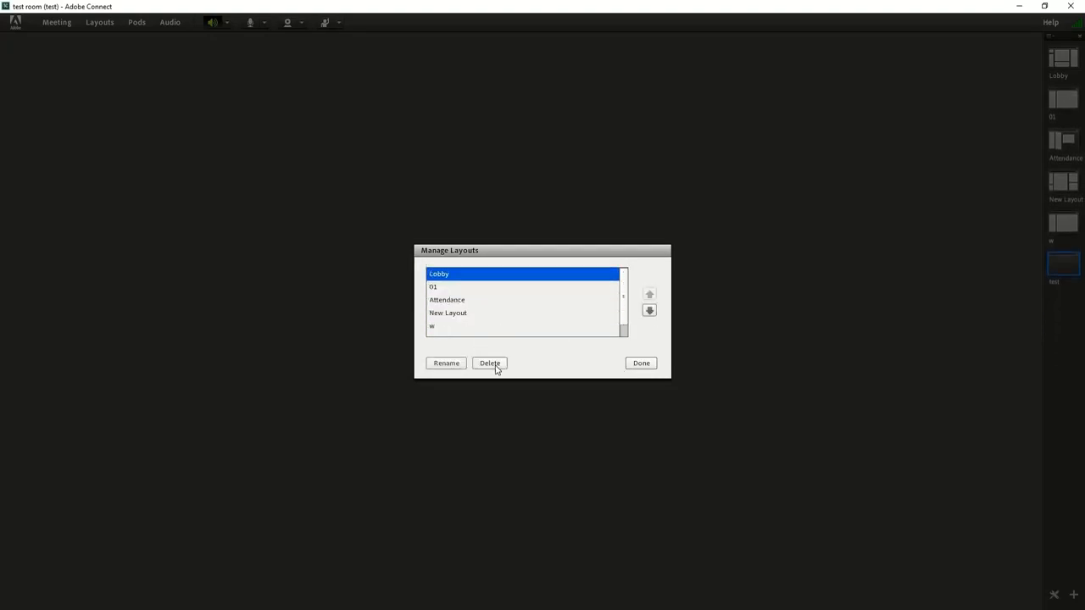
pyautogui.click(492, 364)
pyautogui.click(642, 365)
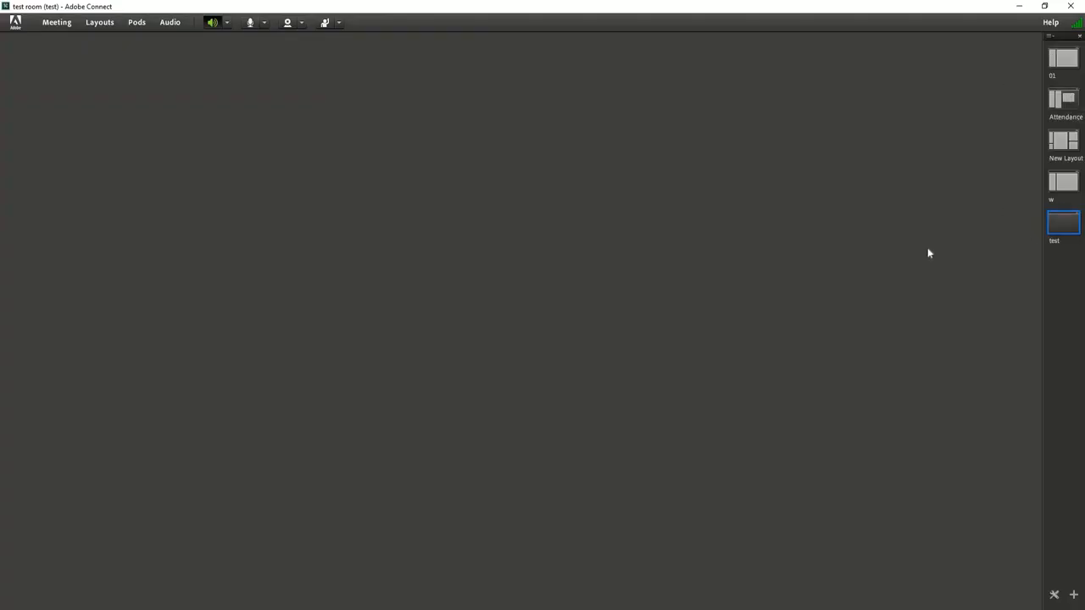
# Add an Attendees pod to the test layout and resize it to a narrow, full-height column along the room's edge
pyautogui.click(110, 23)
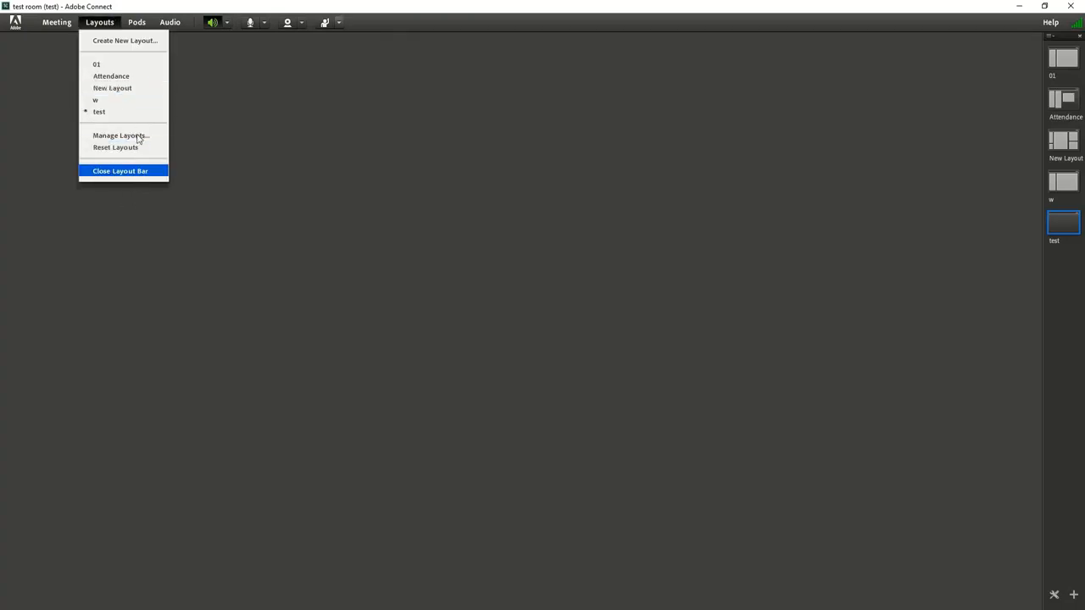
pyautogui.click(136, 23)
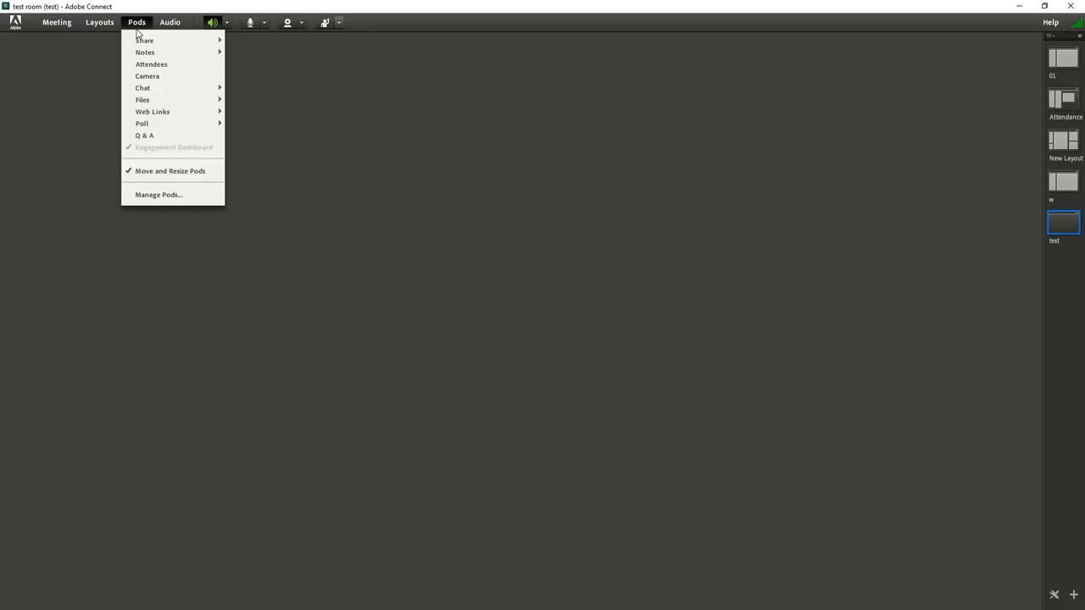
pyautogui.click(174, 69)
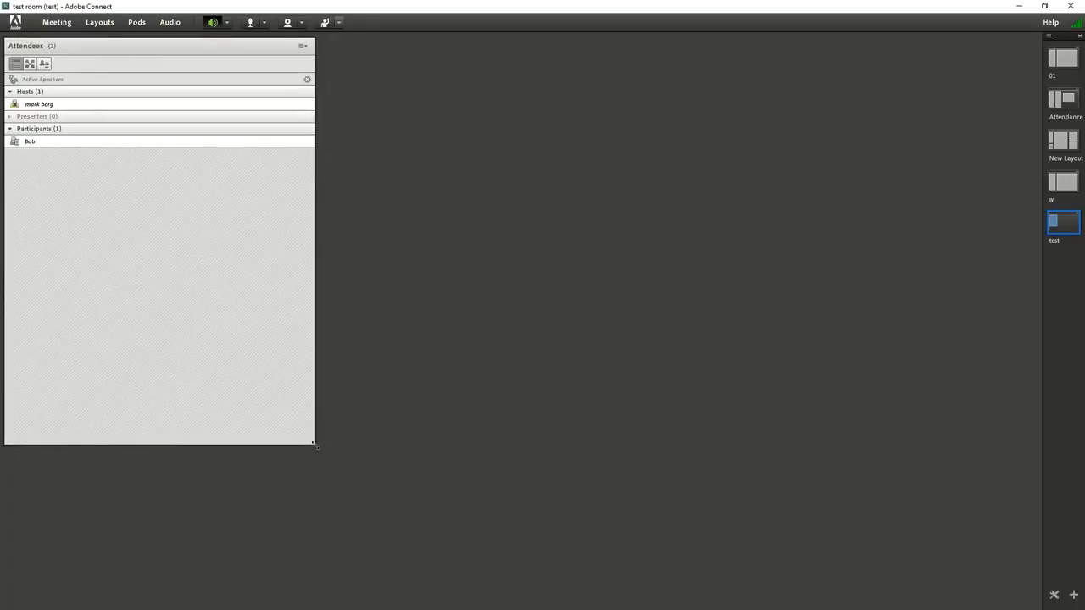
pyautogui.moveTo(315, 445); pyautogui.dragTo(131, 607)
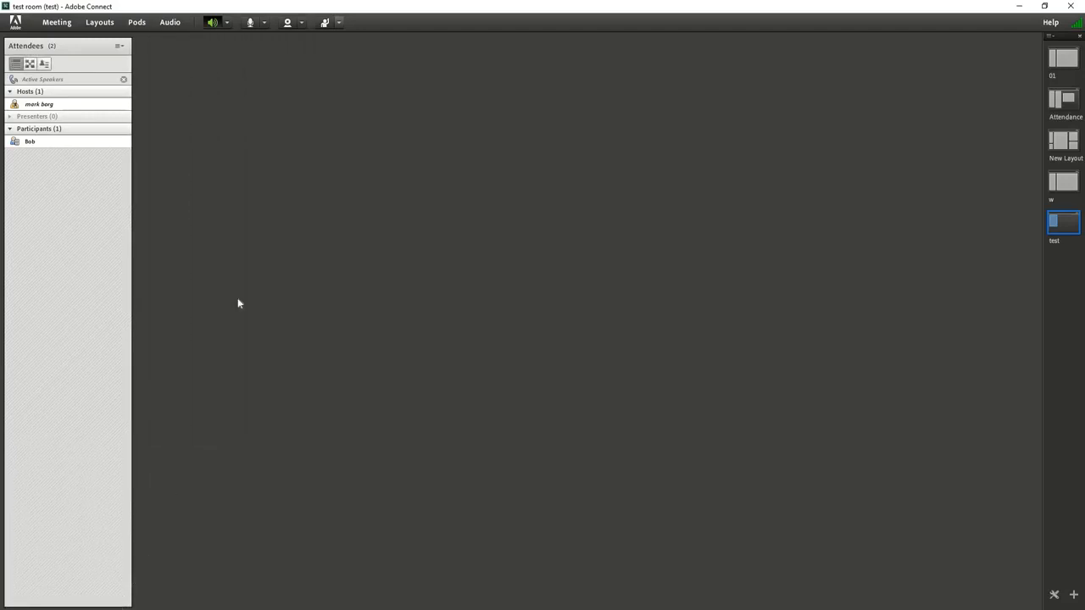
# Show the existing children-817365_1920.jpg share pod in the test layout and hide it again
pyautogui.click(138, 25)
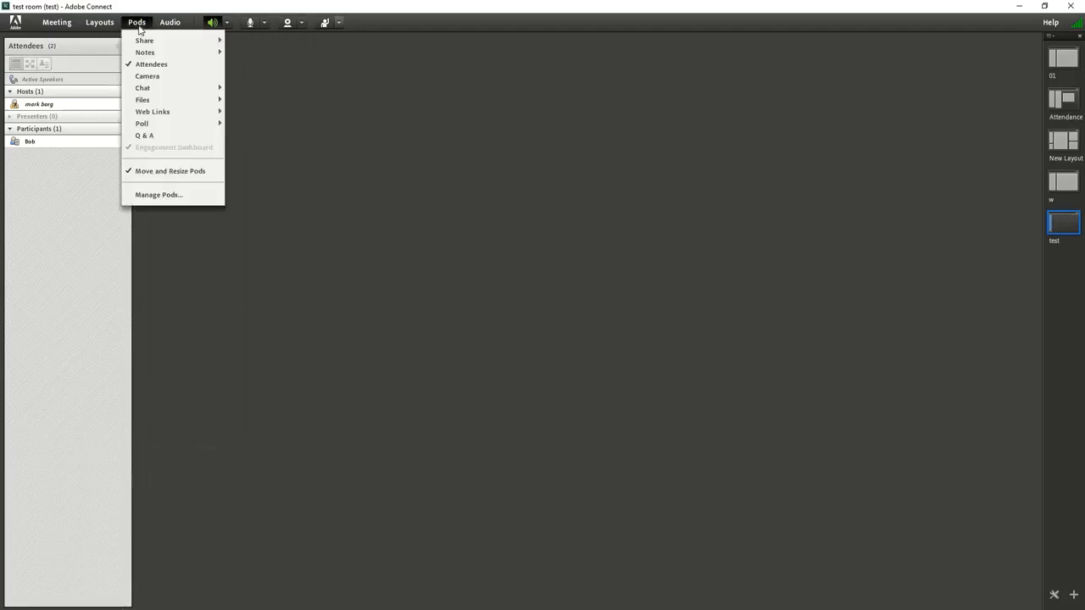
pyautogui.moveTo(154, 42)
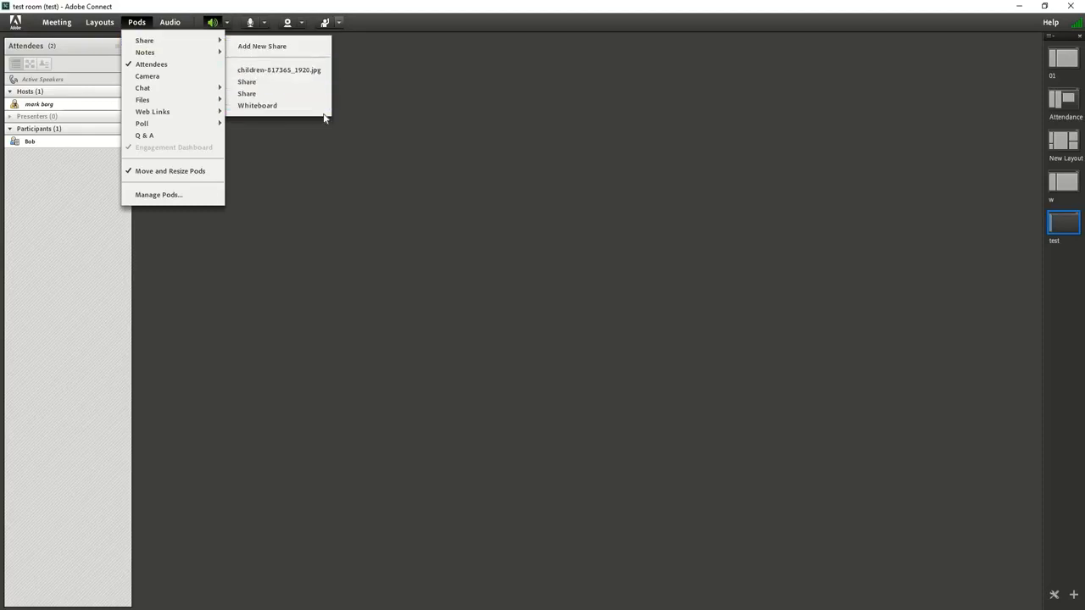
pyautogui.click(269, 73)
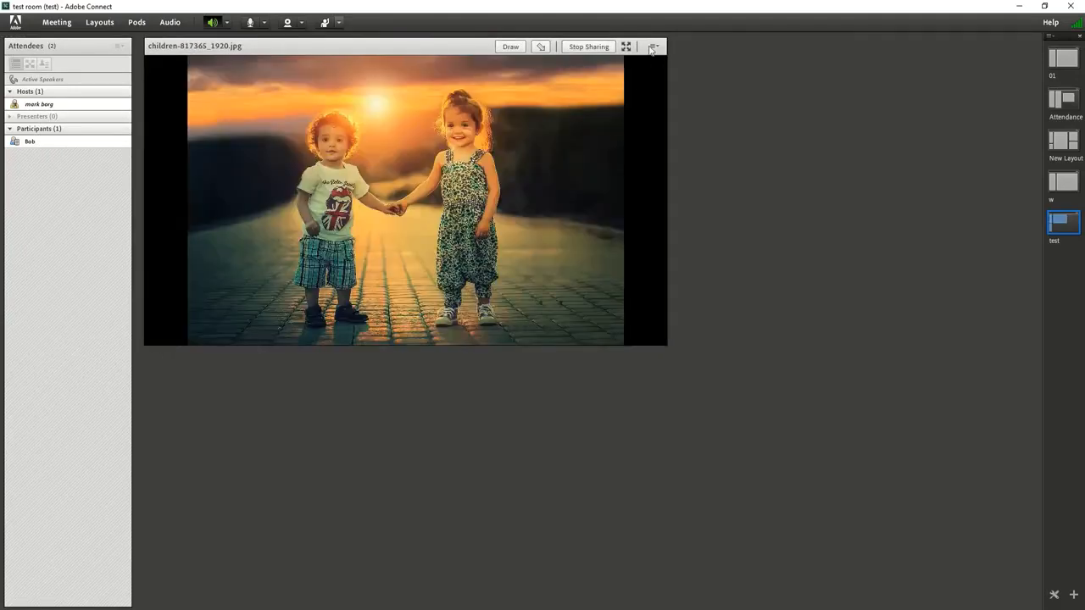
pyautogui.click(653, 48)
pyautogui.click(623, 62)
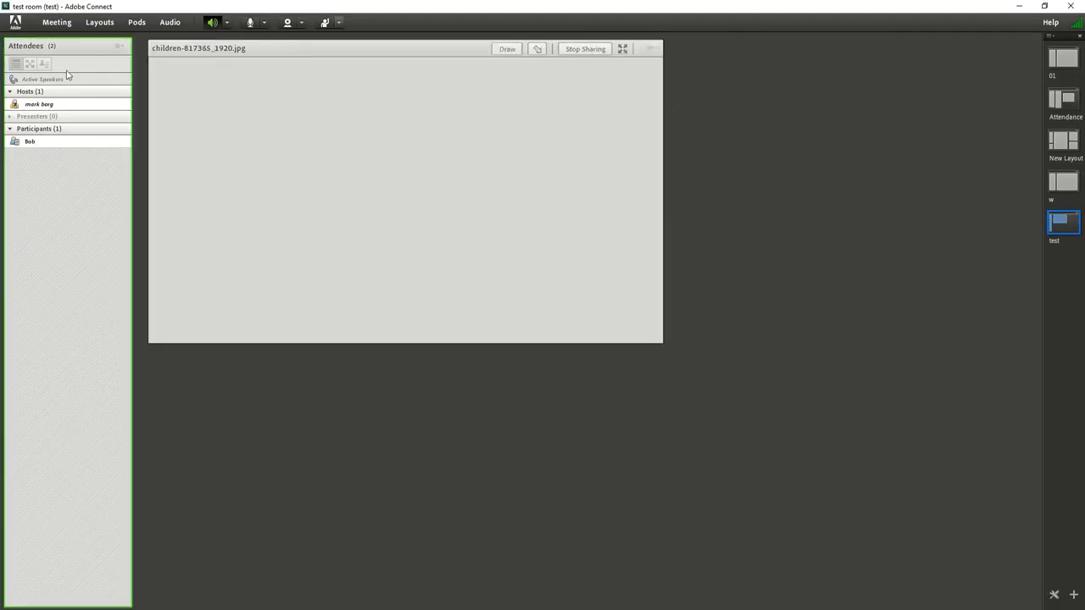
# Add a new Share pod to the test layout and fit it to the free area beside the Attendees pod
pyautogui.click(138, 23)
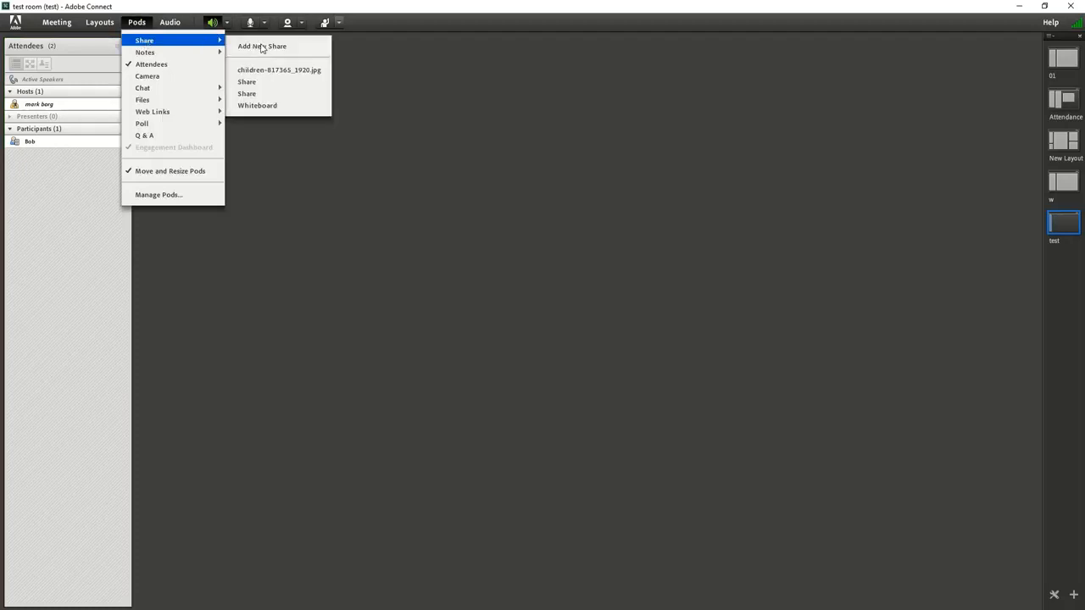
pyautogui.click(262, 48)
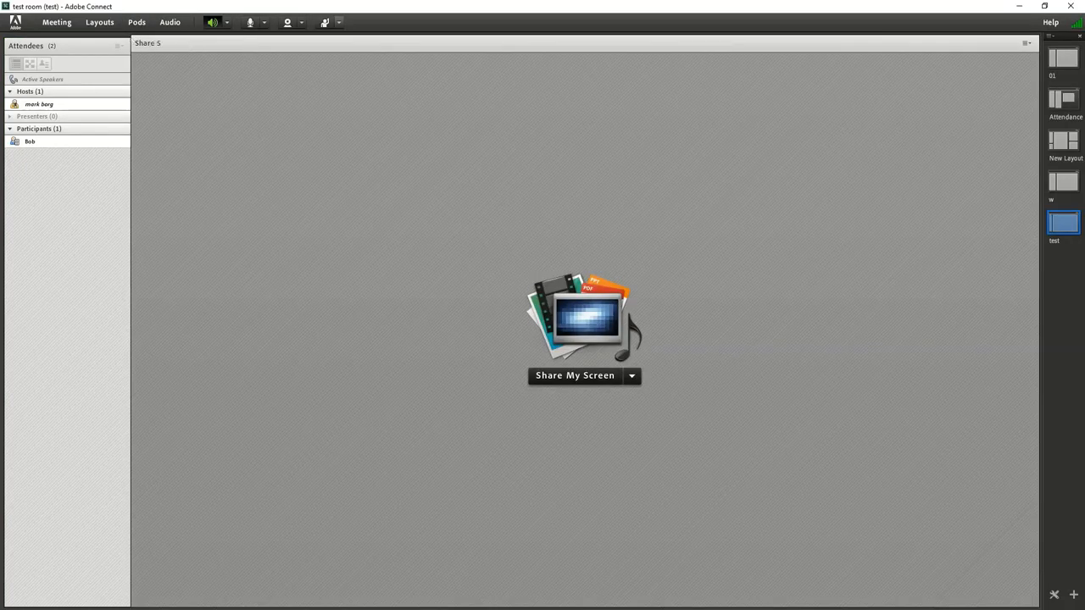
pyautogui.moveTo(132, 38); pyautogui.dragTo(135, 41)
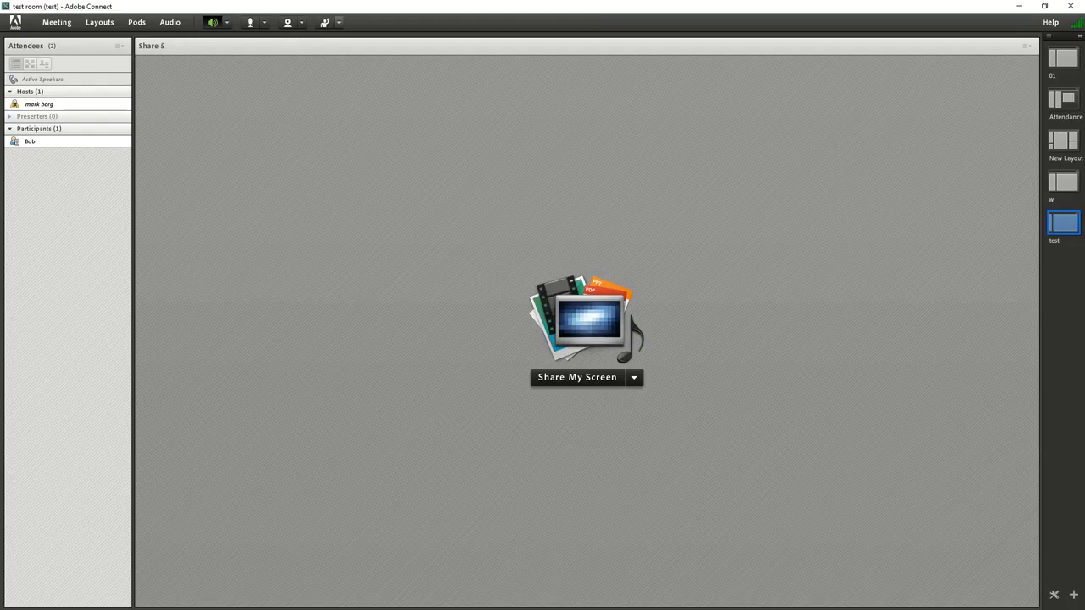
# Share children-817365_1920.jpg in the large Share pod and look over the pod's options
pyautogui.click(668, 354)
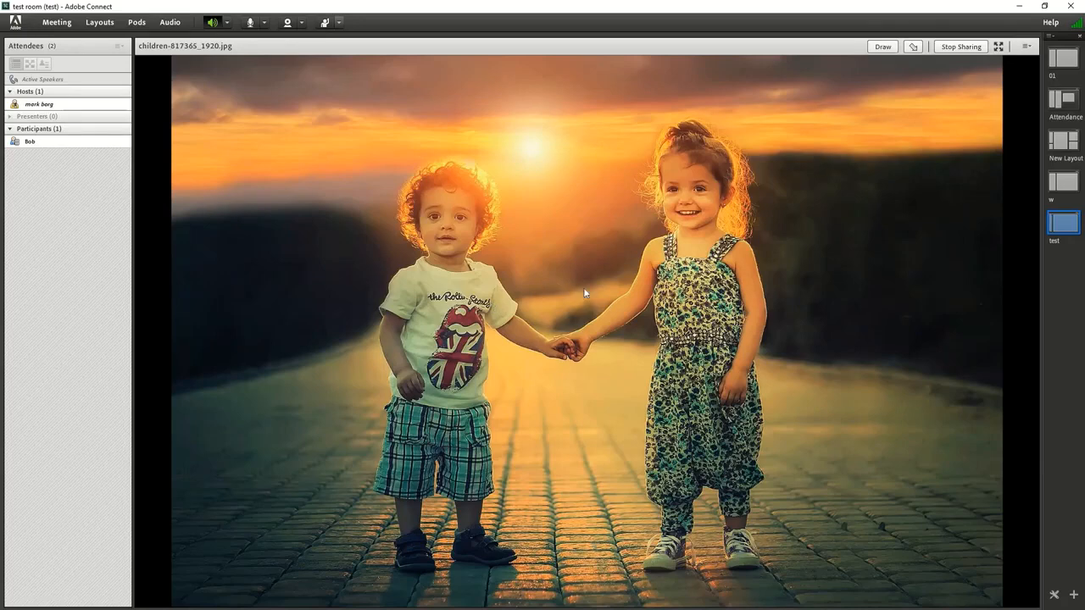
pyautogui.click(1027, 46)
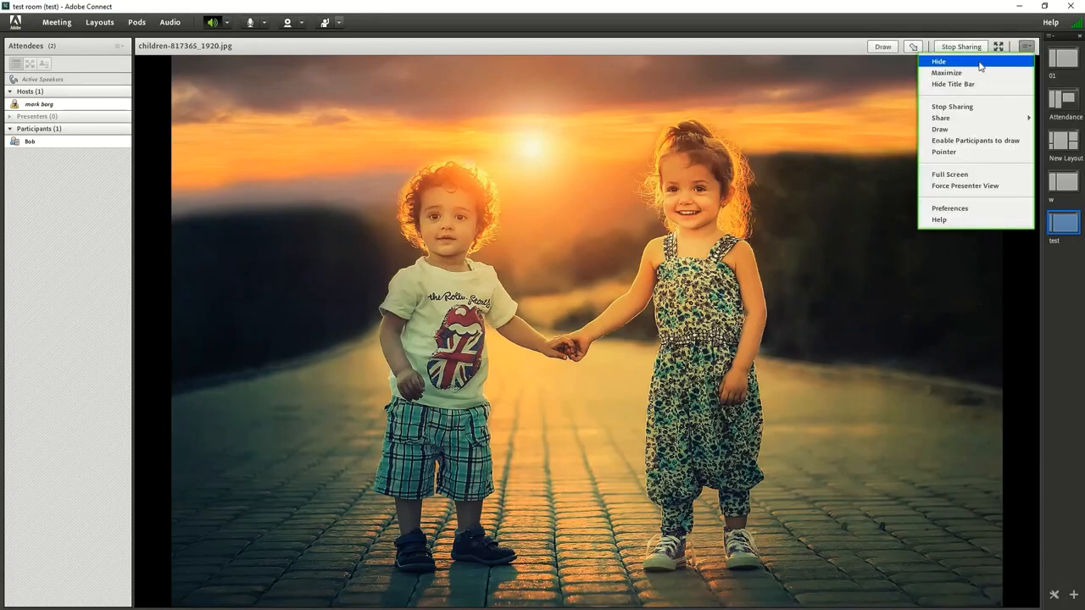
pyautogui.click(1043, 274)
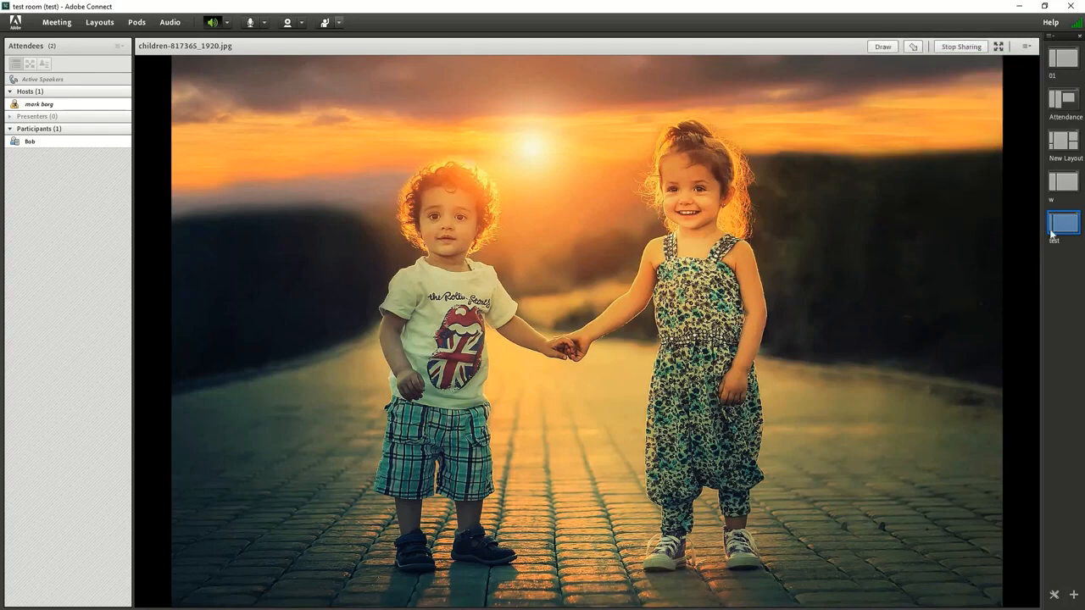
# Switch the room through the 01, New Layout and Attendance layouts and return to the test layout
pyautogui.click(1067, 96)
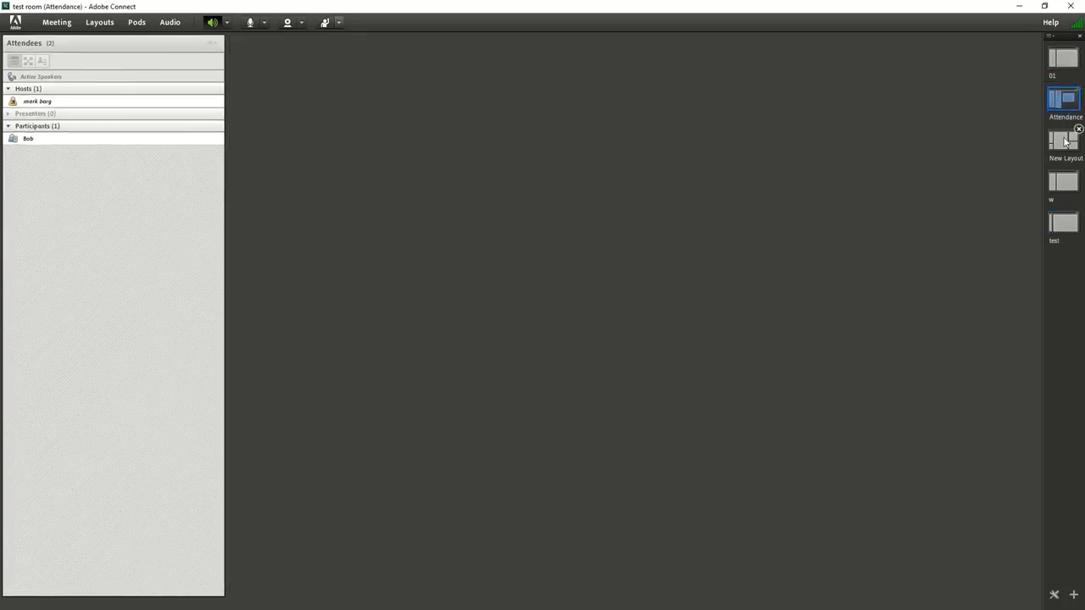
pyautogui.click(1065, 143)
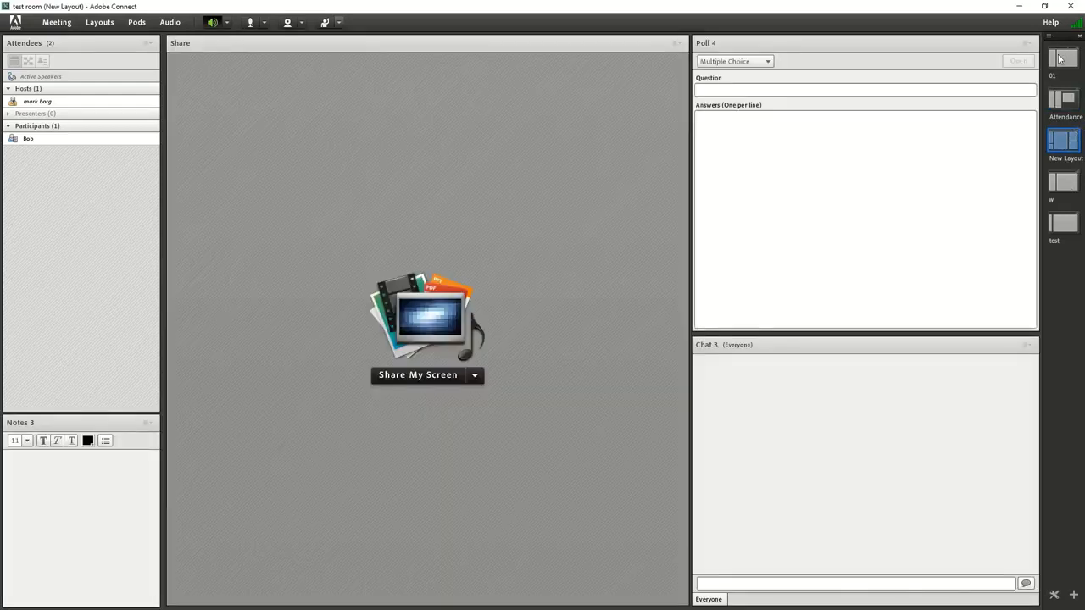
pyautogui.click(1063, 58)
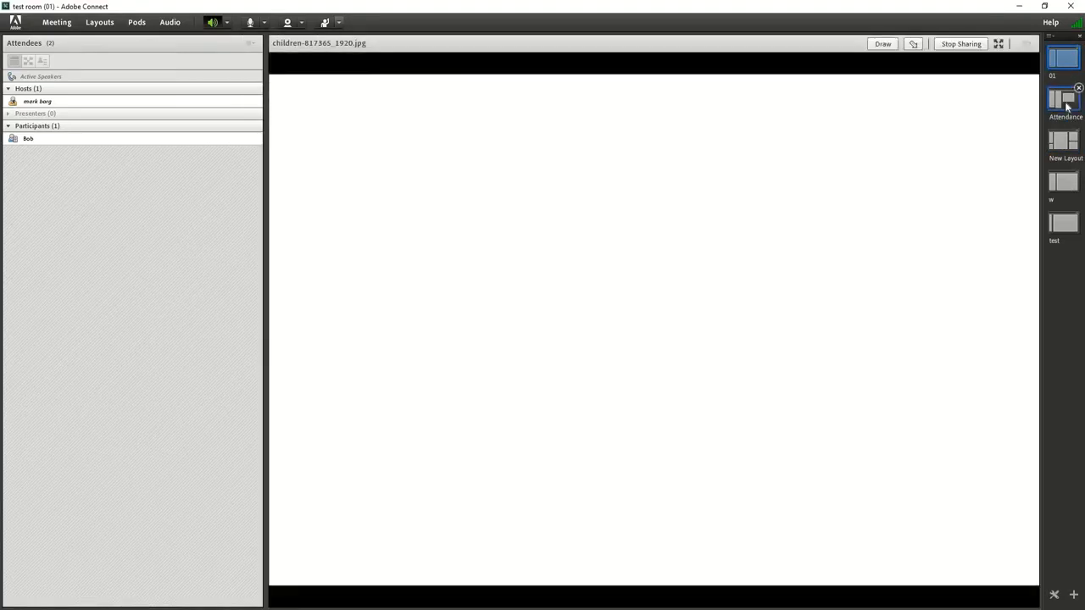
pyautogui.click(1066, 103)
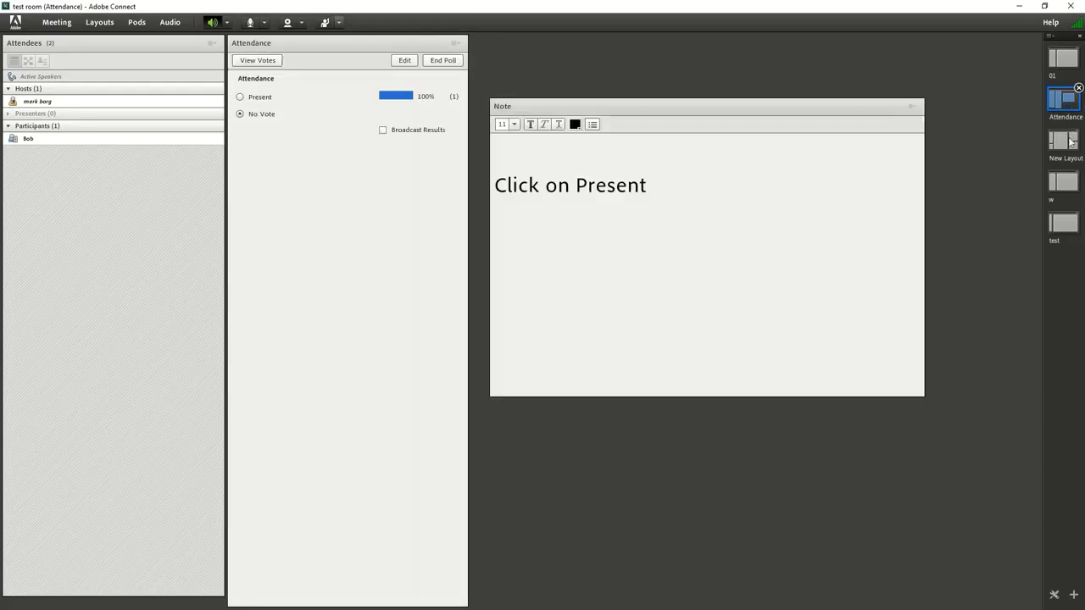
pyautogui.click(1070, 141)
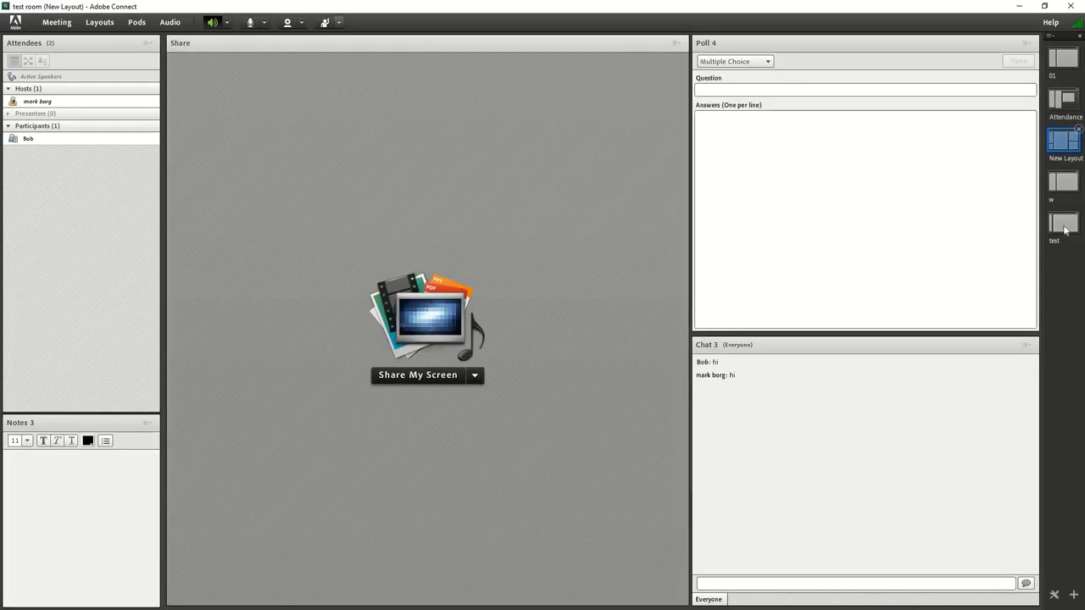
pyautogui.click(1064, 226)
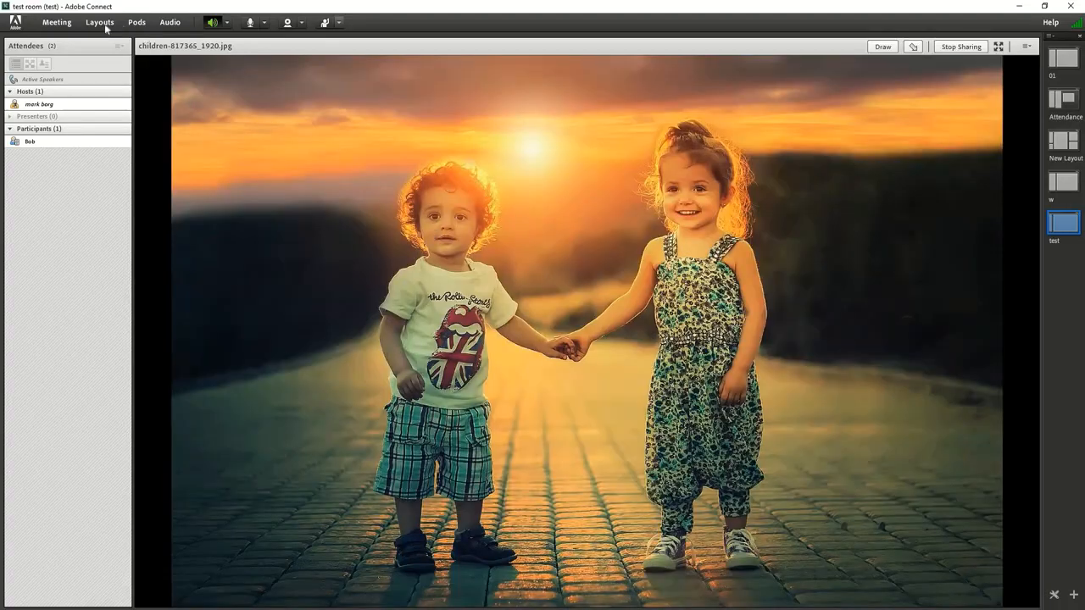
# Create a new blank layout named "2"
pyautogui.click(106, 25)
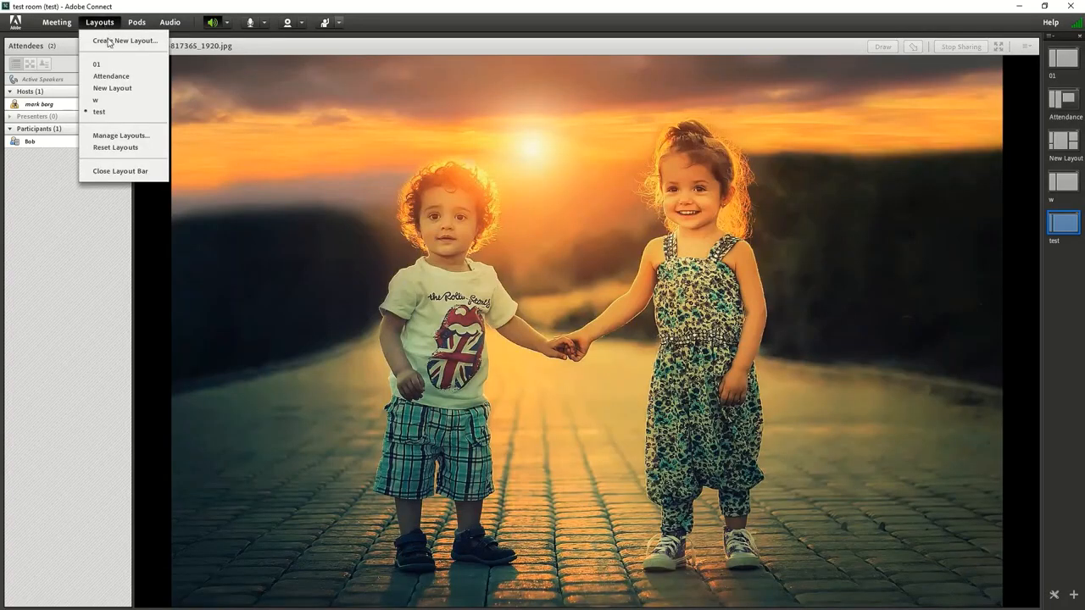
pyautogui.click(110, 41)
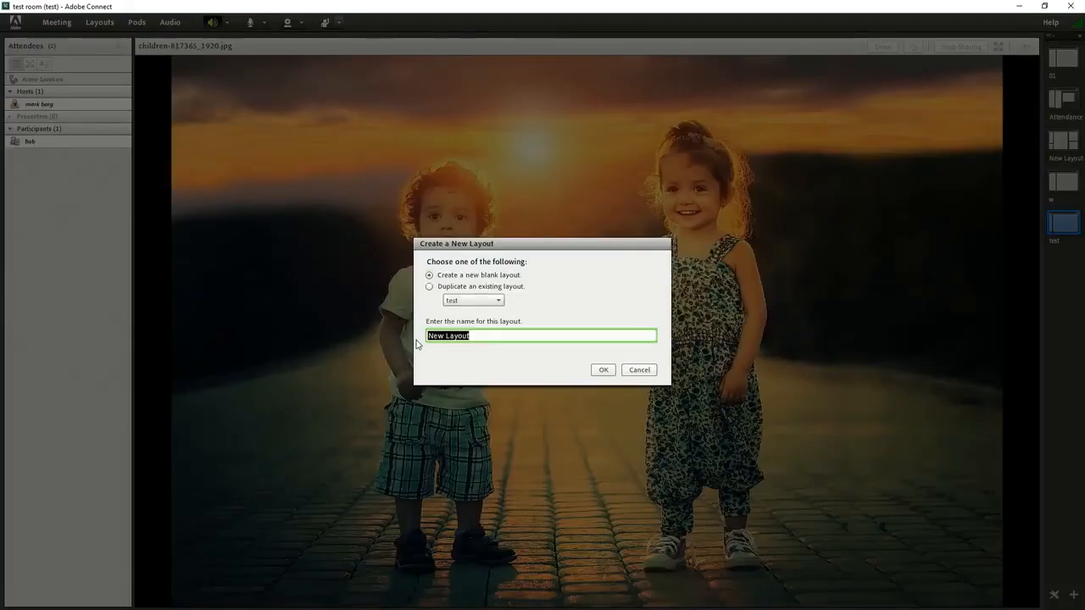
pyautogui.write('2')
pyautogui.click(604, 370)
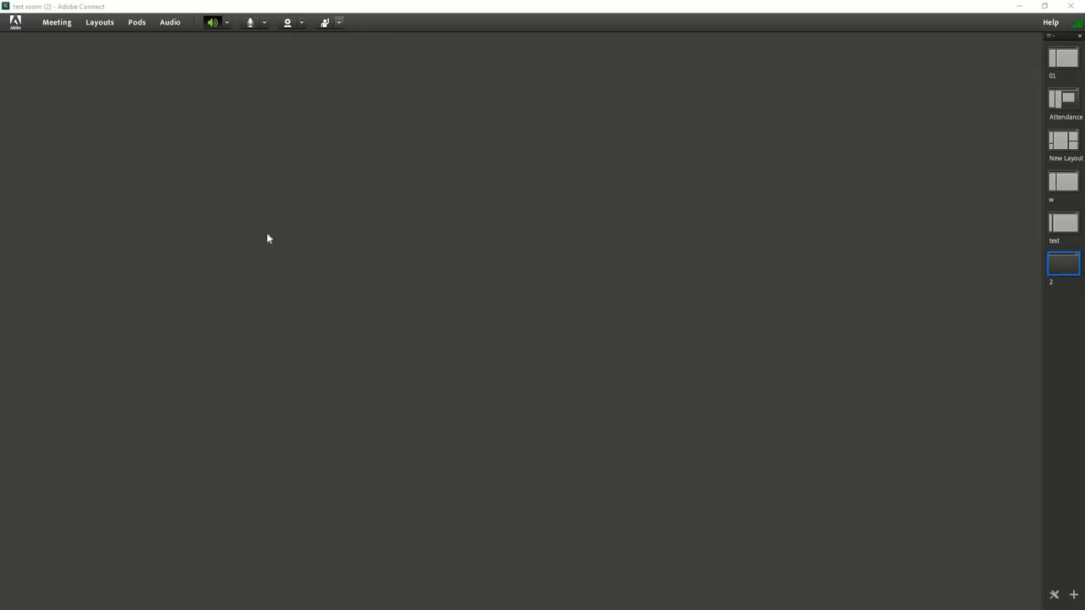
pyautogui.click(136, 29)
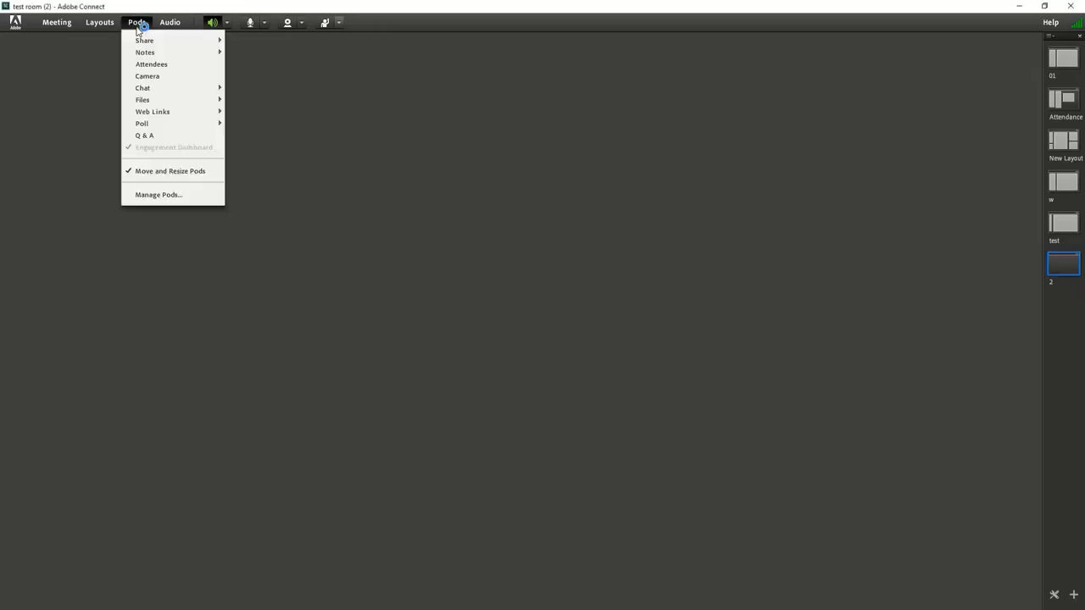
pyautogui.moveTo(144, 40)
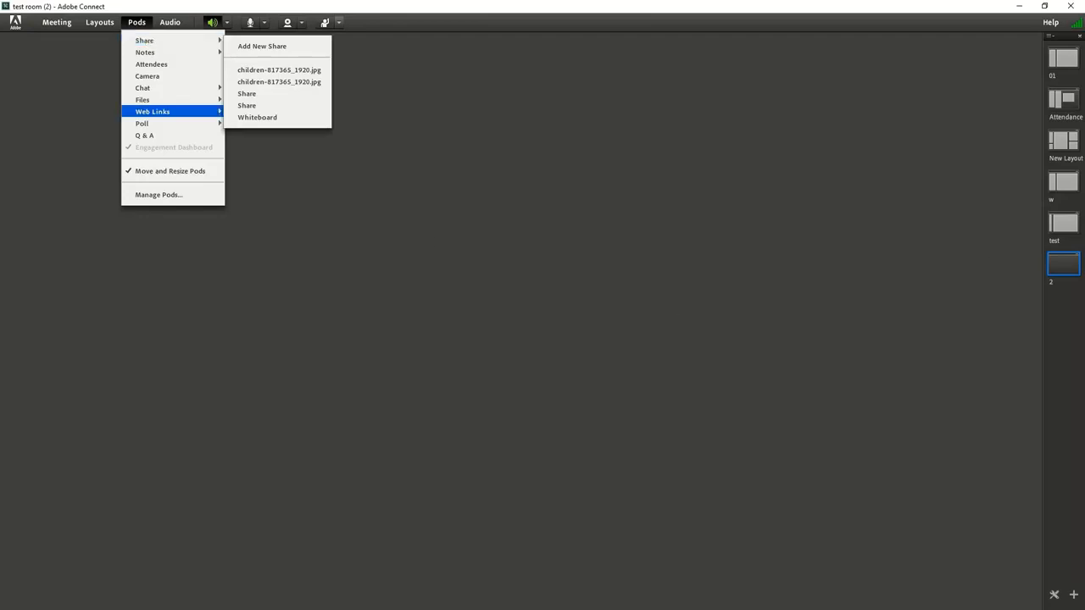
pyautogui.click(1045, 233)
pyautogui.click(1057, 227)
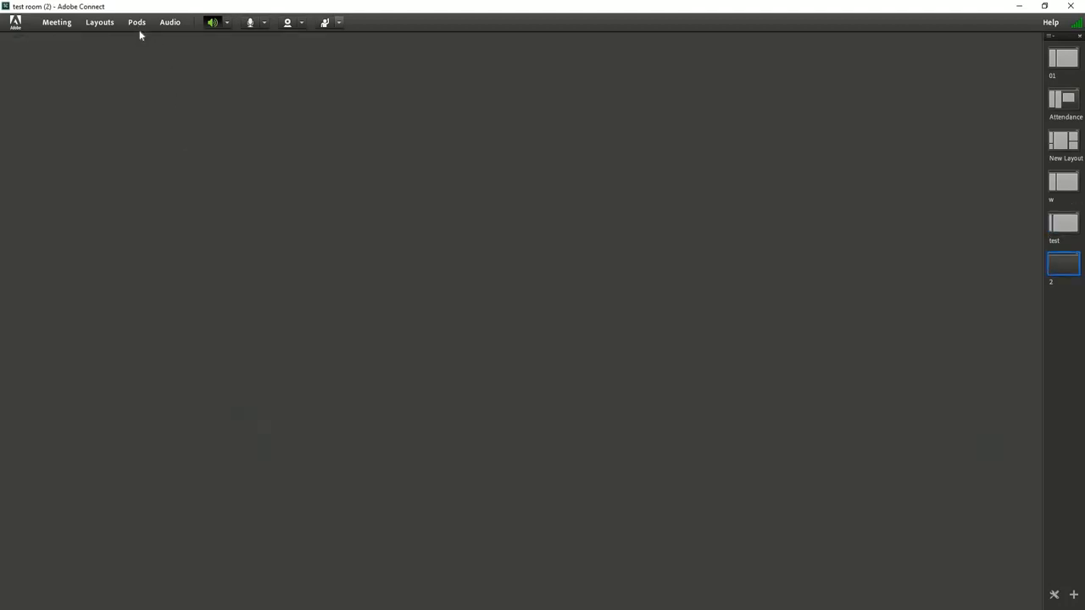
# Add a new Chat pod to layout 2 and shrink it into the lower-right area of the room
pyautogui.click(139, 23)
pyautogui.moveTo(166, 54)
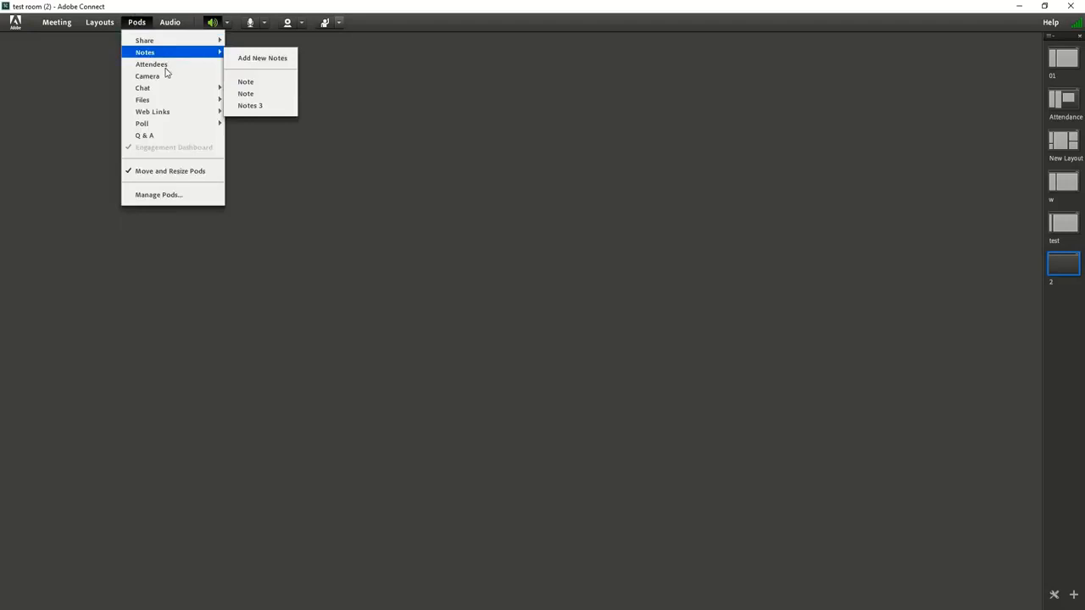
pyautogui.moveTo(188, 90)
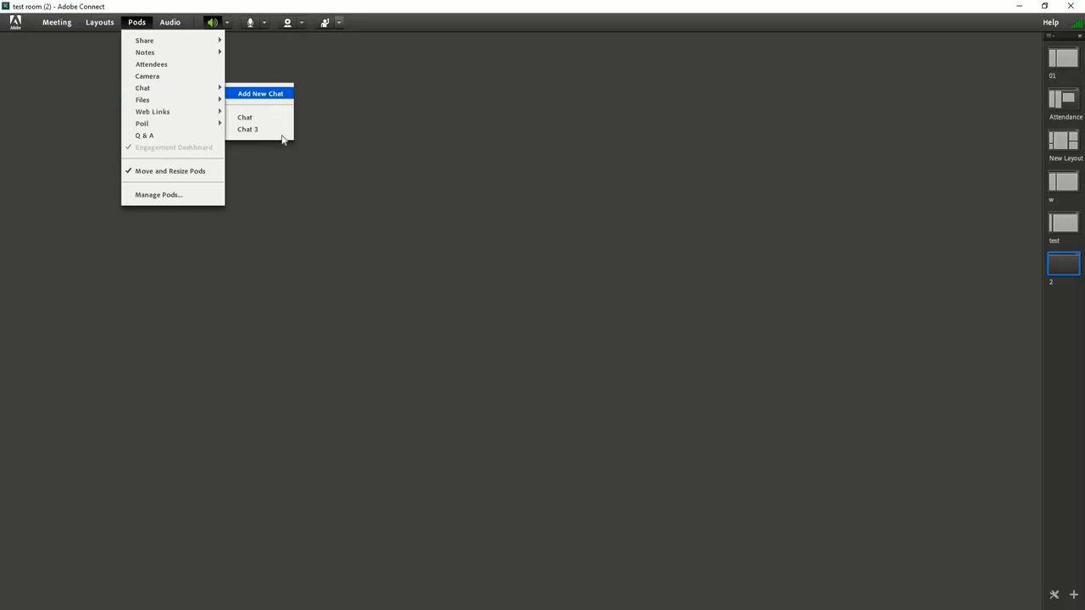
pyautogui.click(260, 89)
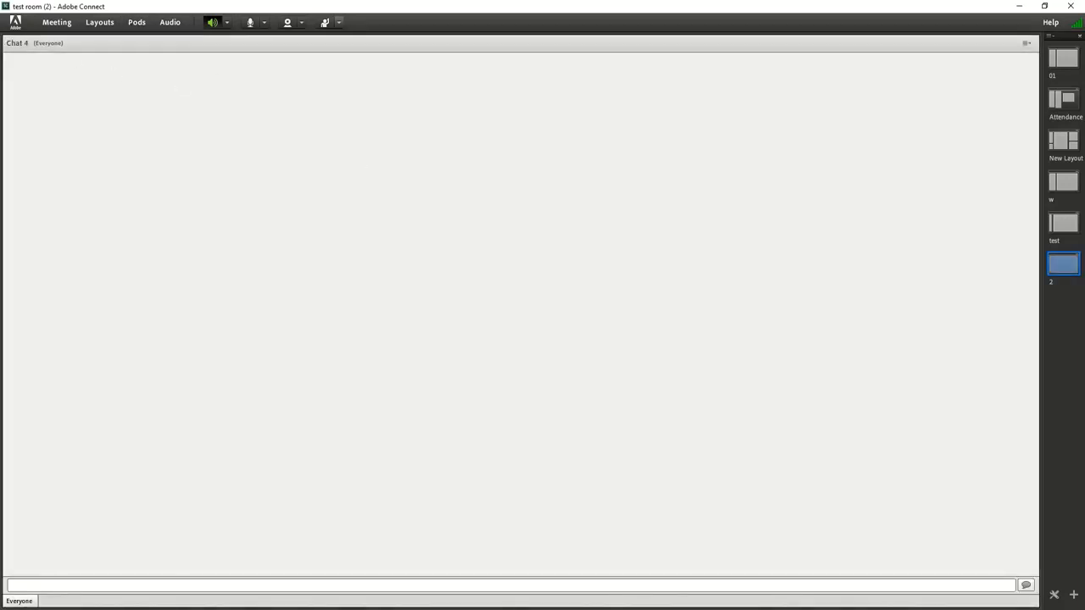
pyautogui.moveTo(4, 35); pyautogui.dragTo(666, 268)
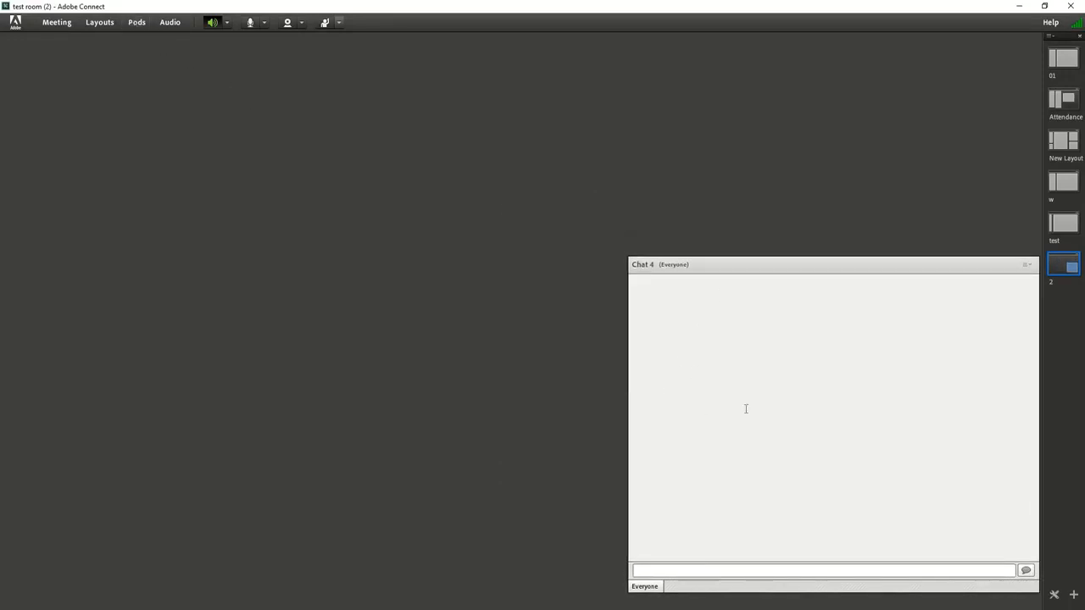
# Show the existing pod named Chat in the layout and hide it again
pyautogui.click(134, 23)
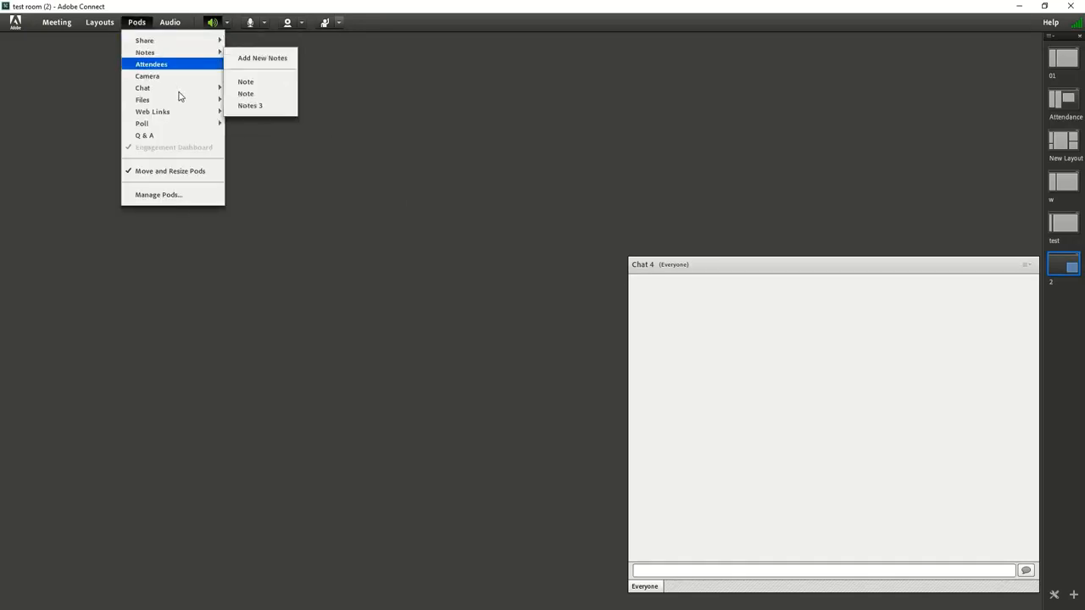
pyautogui.moveTo(199, 88)
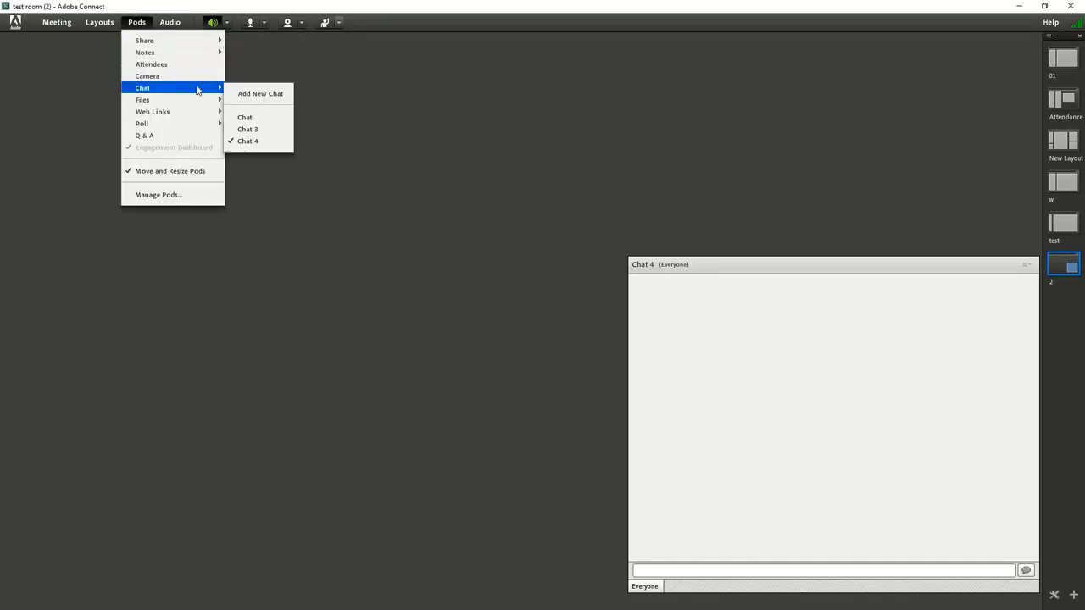
pyautogui.click(270, 120)
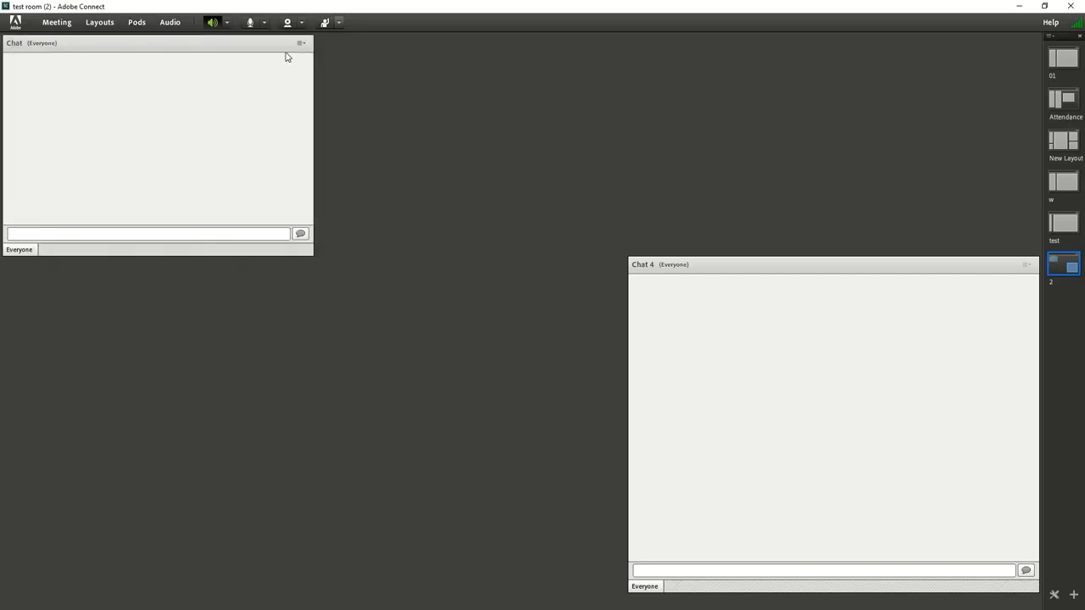
pyautogui.click(301, 44)
# Show the existing Chat 3 pod and move it directly above the Chat 4 pod
pyautogui.click(137, 22)
pyautogui.moveTo(183, 95)
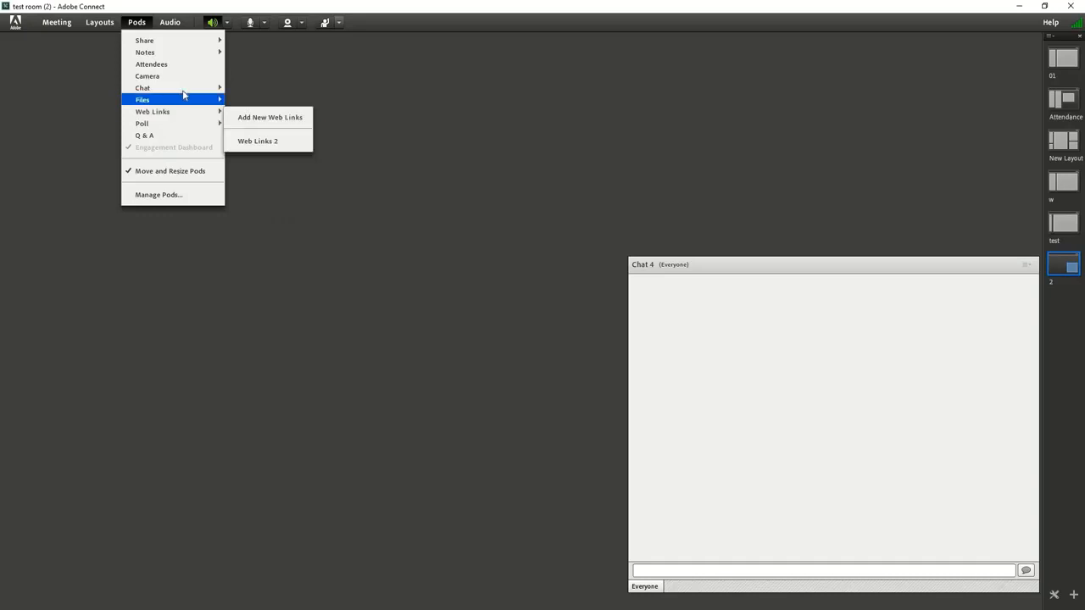
pyautogui.click(259, 129)
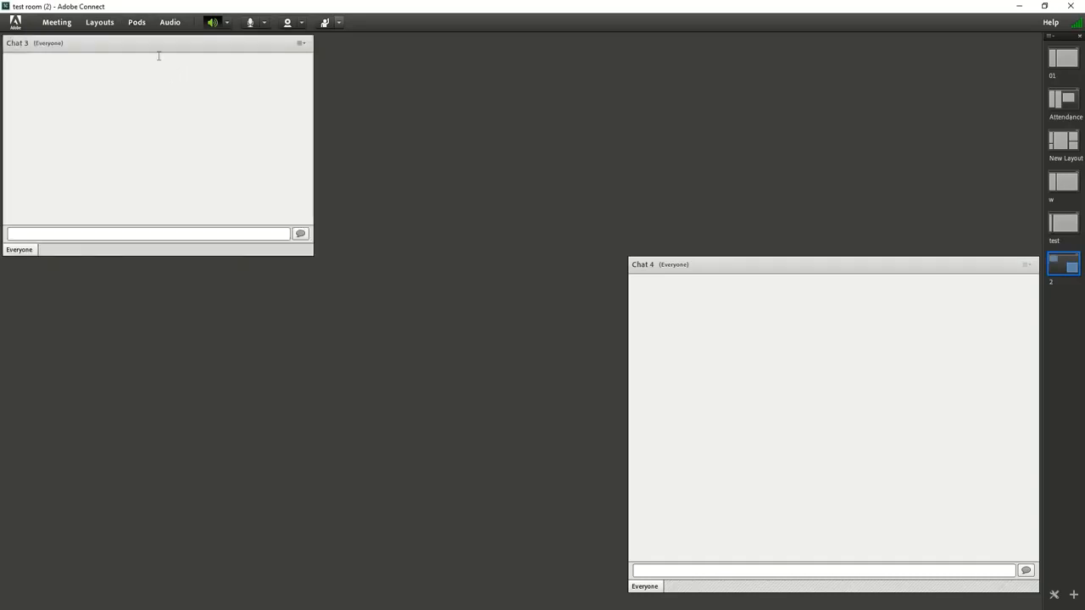
pyautogui.moveTo(151, 41); pyautogui.dragTo(235, 187)
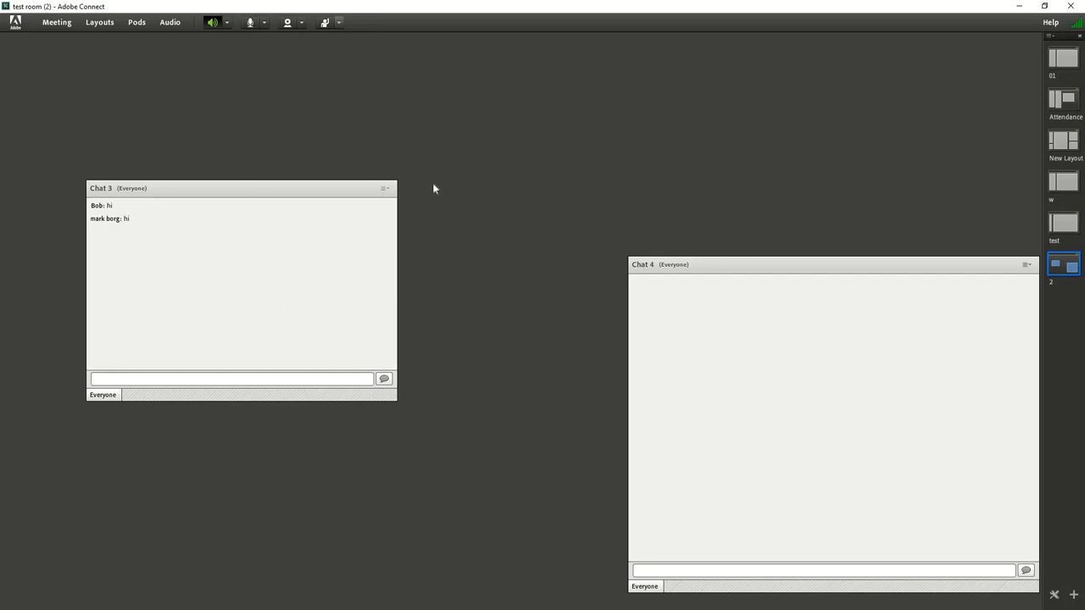
pyautogui.moveTo(225, 189); pyautogui.dragTo(852, 44)
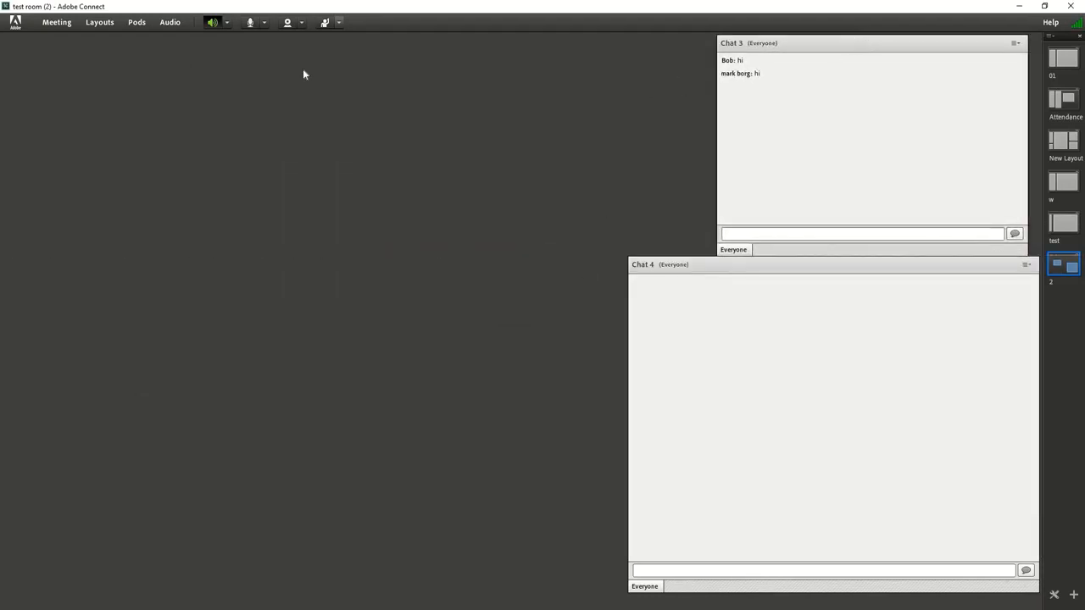
# Hide the Chat 3 and Chat 4 pods from the layout
pyautogui.click(138, 24)
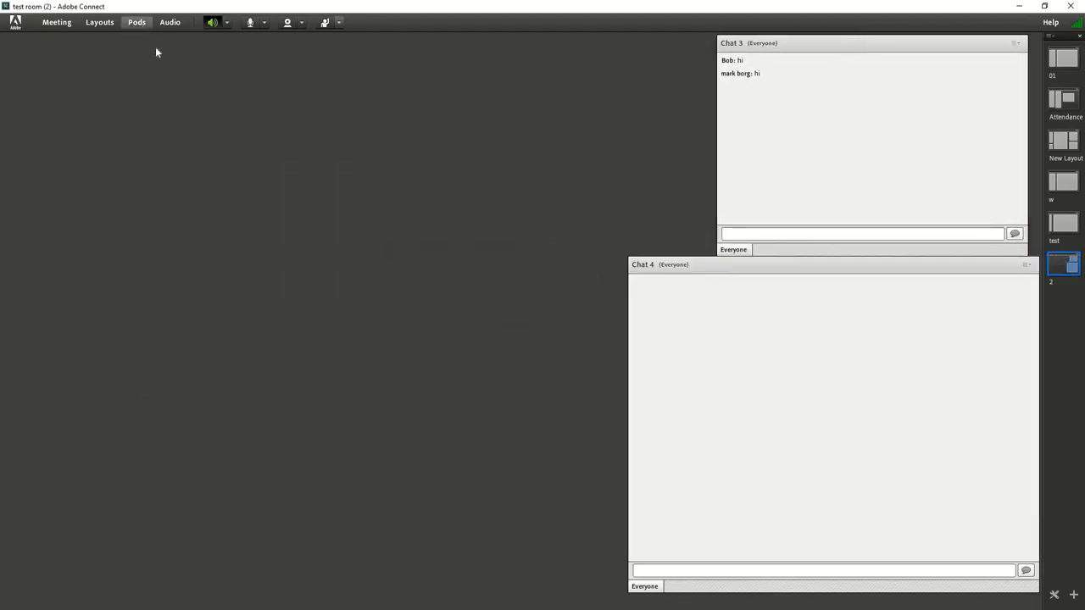
pyautogui.click(1015, 43)
pyautogui.click(964, 57)
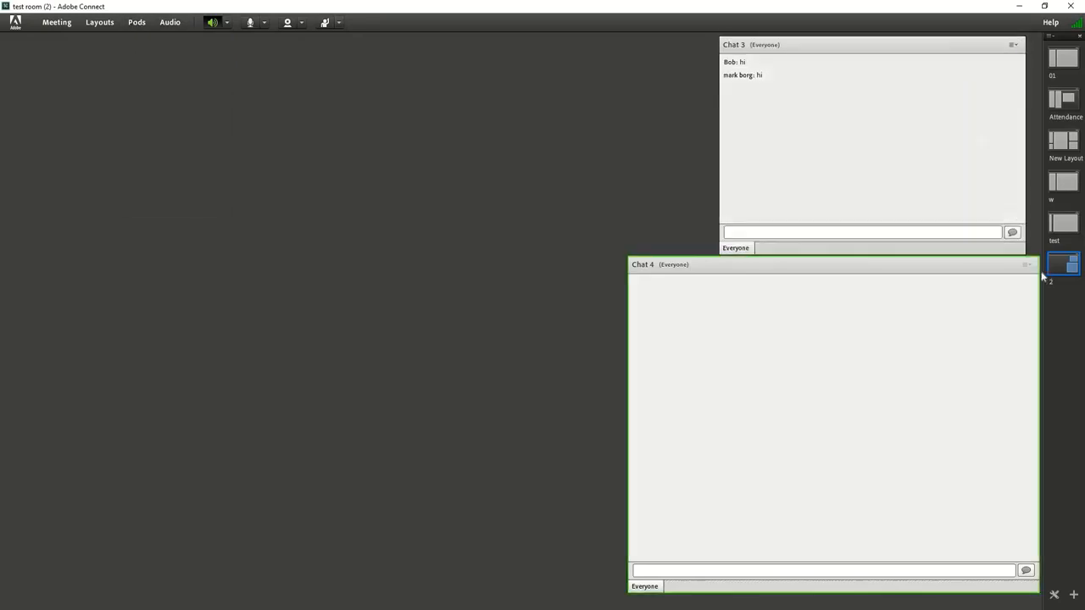
pyautogui.click(1025, 265)
pyautogui.click(1004, 279)
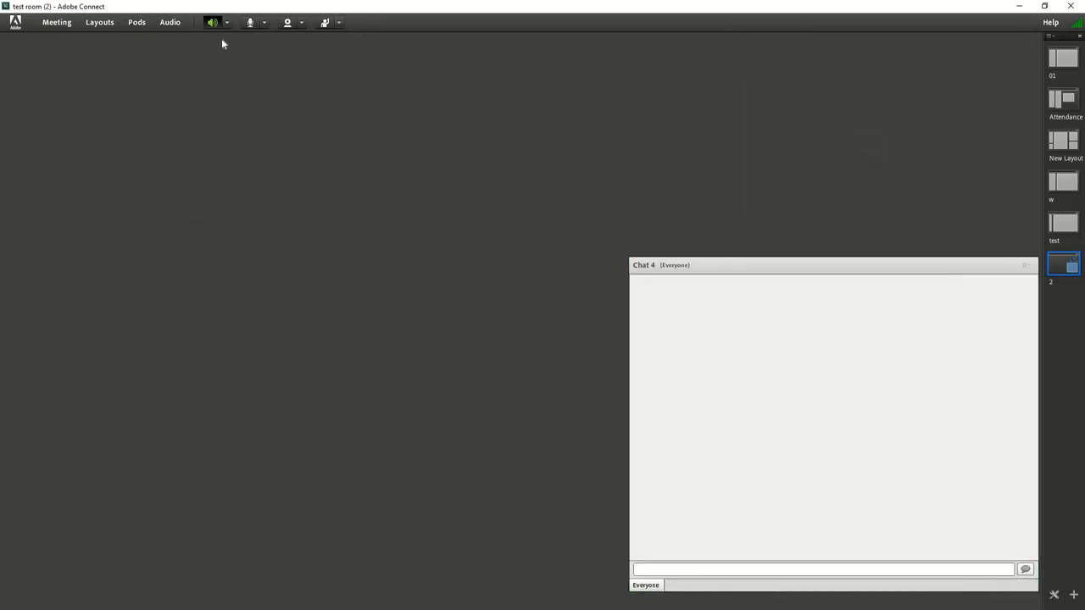
# Show the Attendees pod in layout 2 and hide it again
pyautogui.click(136, 24)
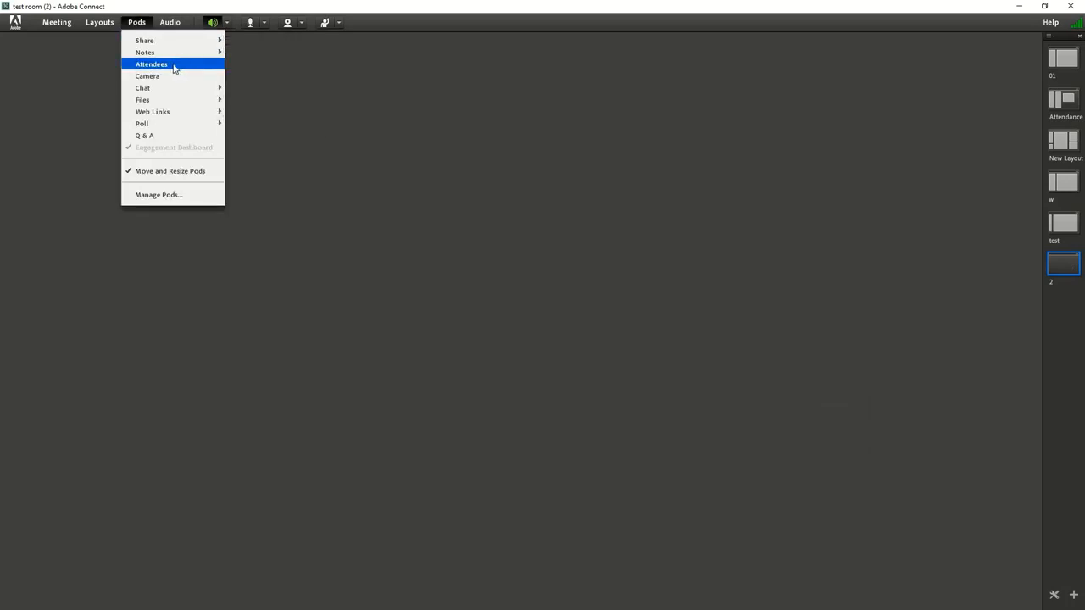
pyautogui.click(174, 66)
pyautogui.click(137, 24)
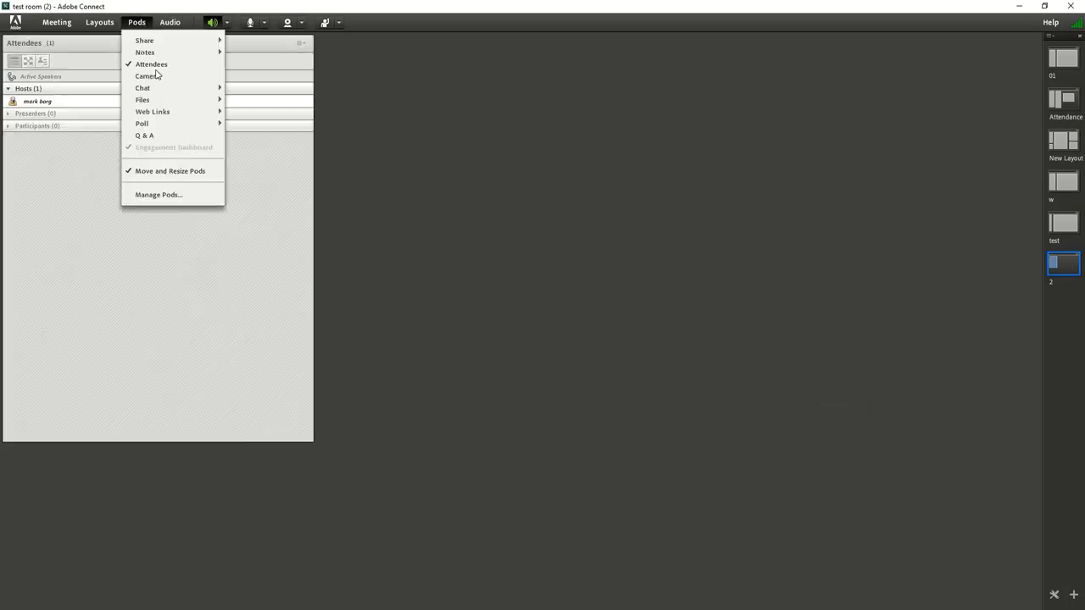
pyautogui.click(299, 44)
pyautogui.click(227, 63)
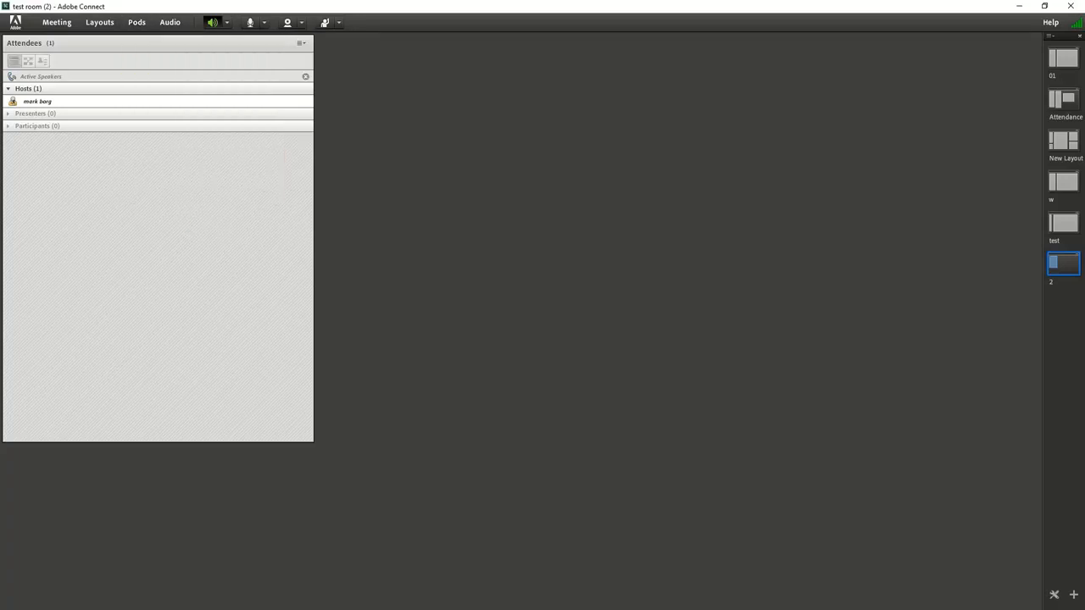
# Add a new Poll pod to layout 2 and shrink it into the upper-left corner of the room
pyautogui.click(134, 23)
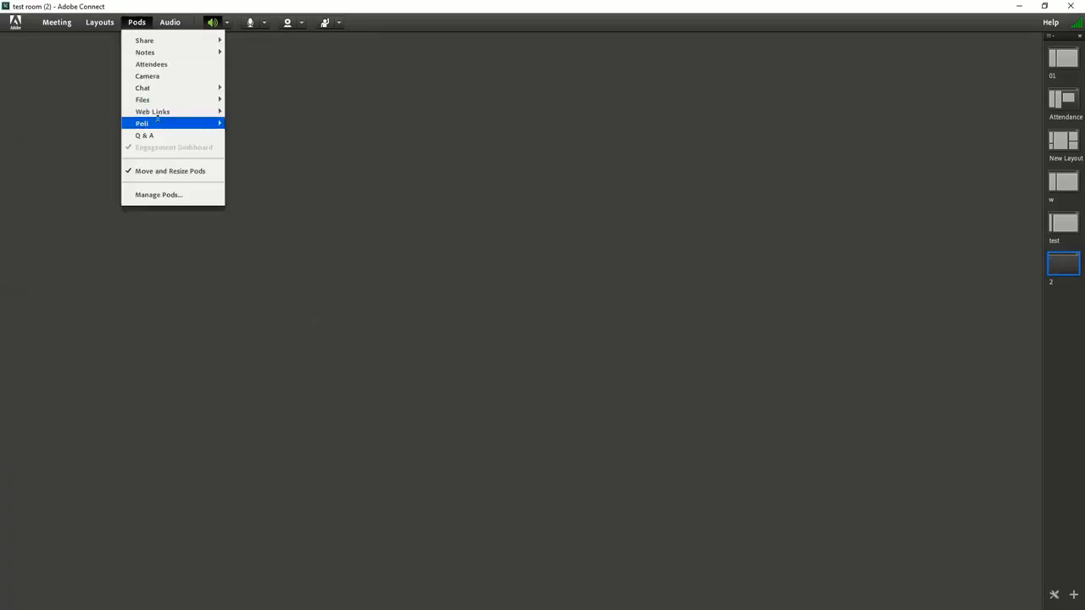
pyautogui.moveTo(219, 126)
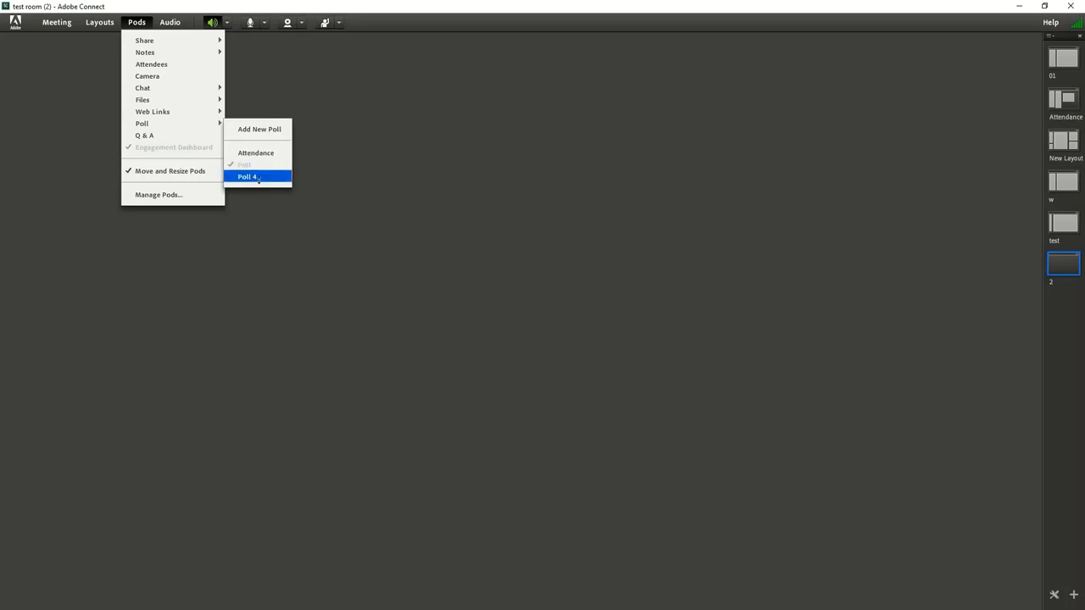
pyautogui.click(260, 128)
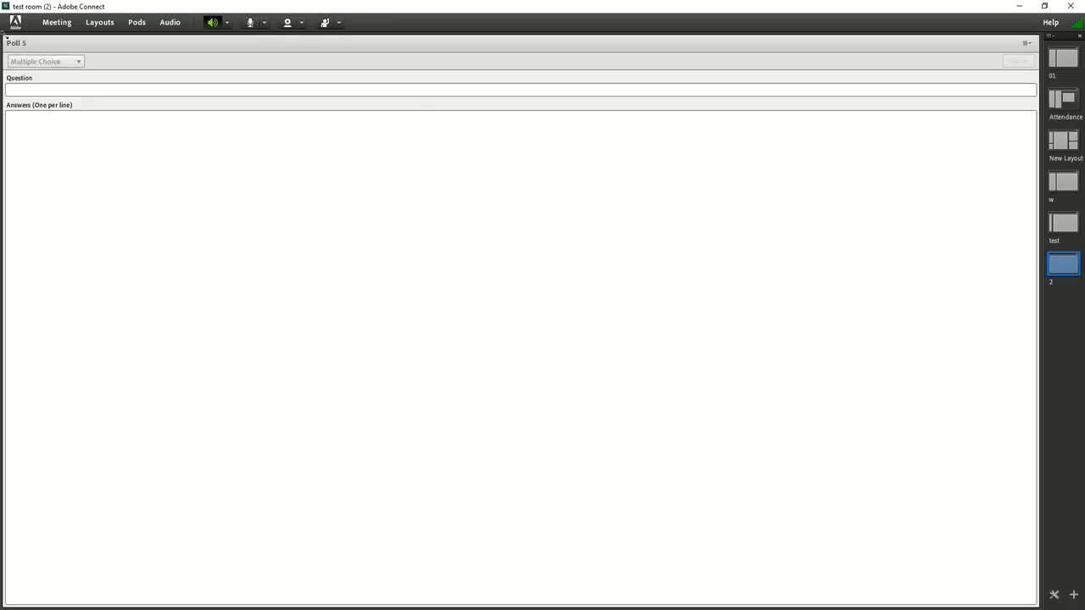
pyautogui.moveTo(4, 36); pyautogui.dragTo(58, 52)
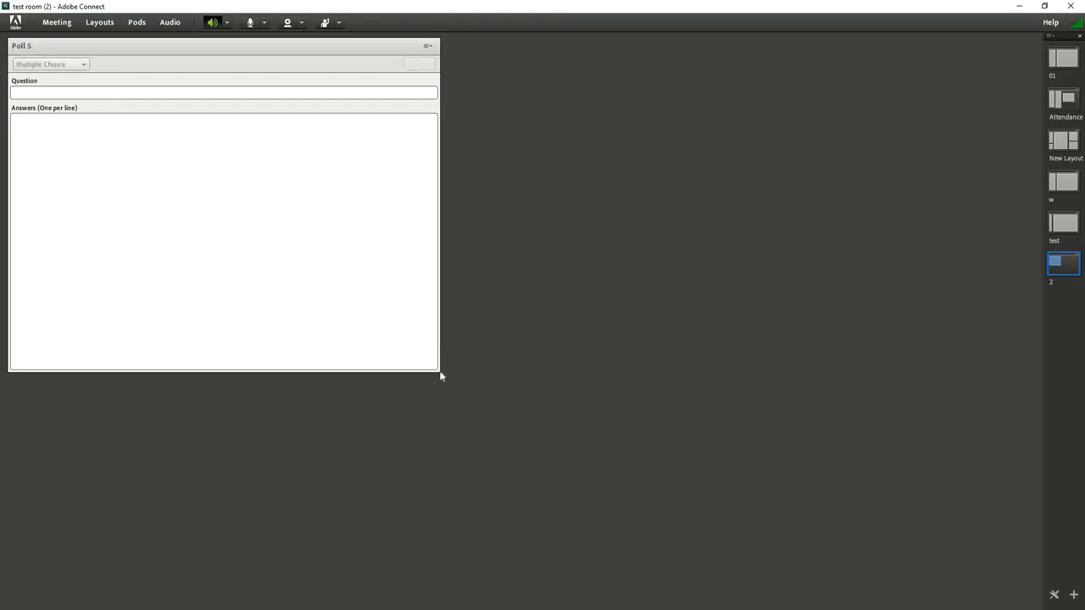
pyautogui.moveTo(439, 370); pyautogui.dragTo(289, 263)
# Add two more new Poll pods to the layout
pyautogui.click(134, 23)
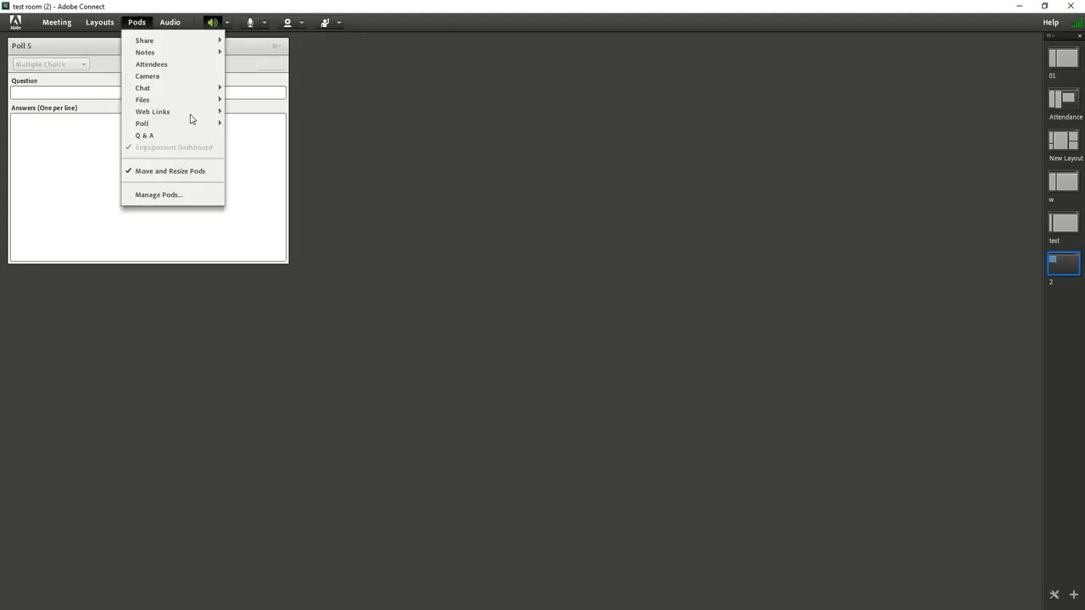
pyautogui.click(249, 131)
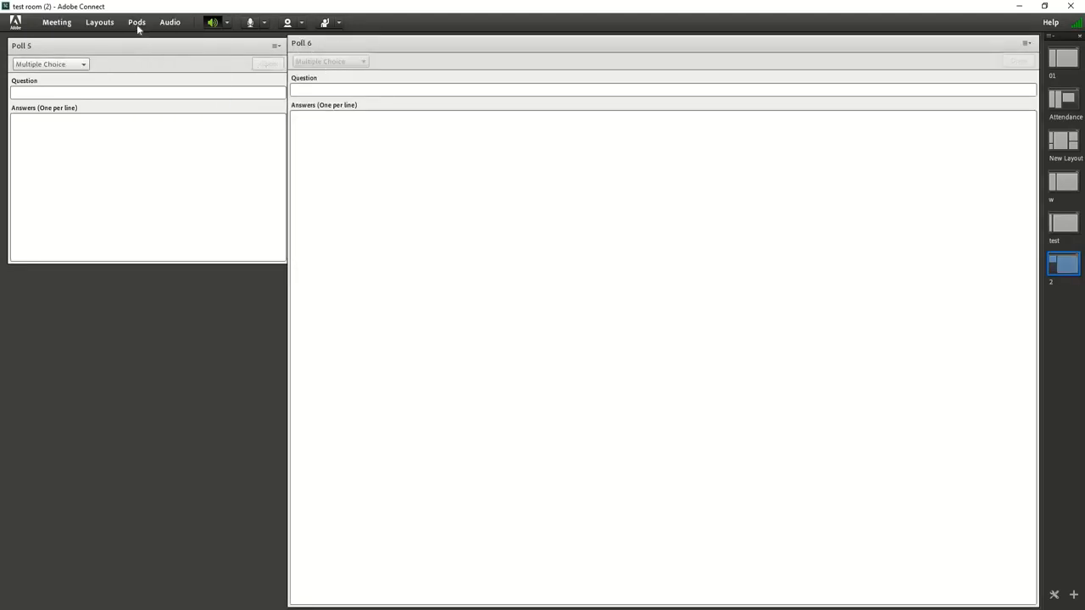
pyautogui.click(137, 23)
pyautogui.moveTo(204, 124)
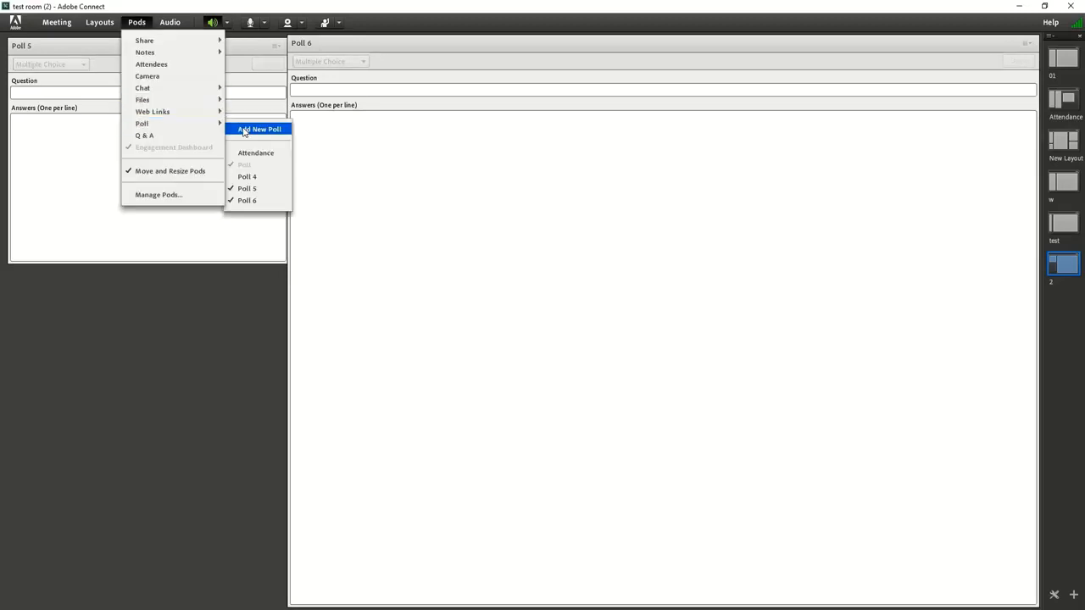
pyautogui.click(248, 129)
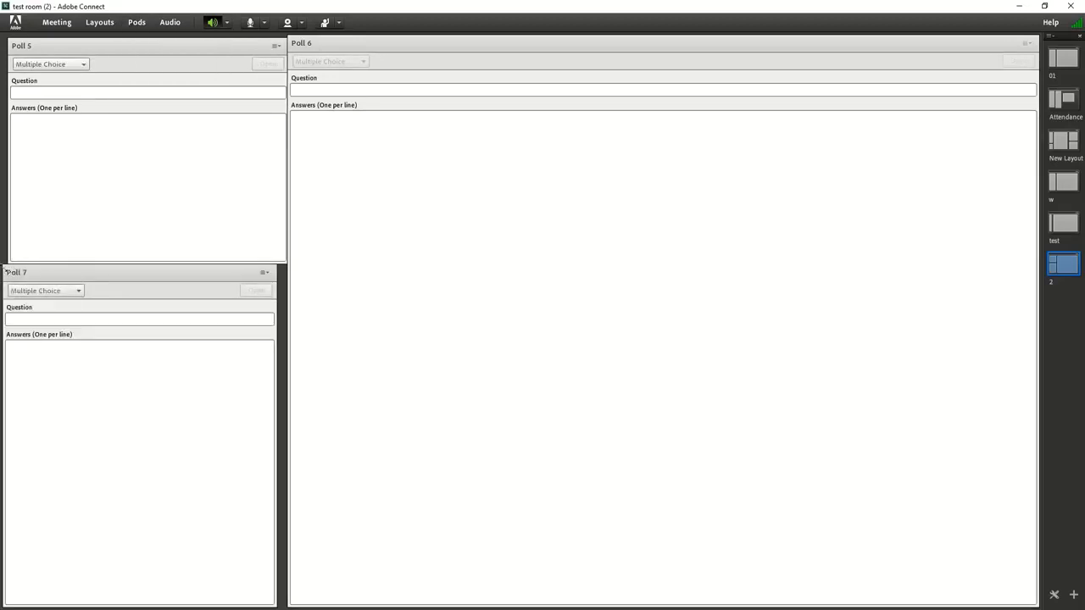
# Shrink the Poll 7 and Poll 6 pods, placing Poll 7 below Poll 5 and Poll 6 beside Poll 5
pyautogui.moveTo(4, 265); pyautogui.dragTo(5, 418)
pyautogui.moveTo(68, 448); pyautogui.dragTo(66, 267)
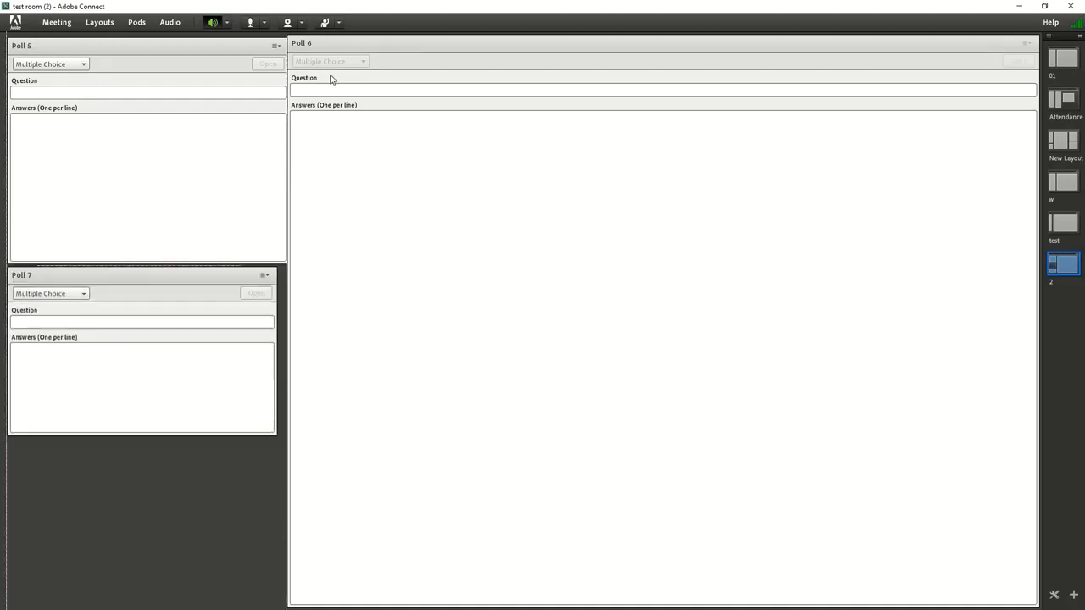
pyautogui.click(290, 41)
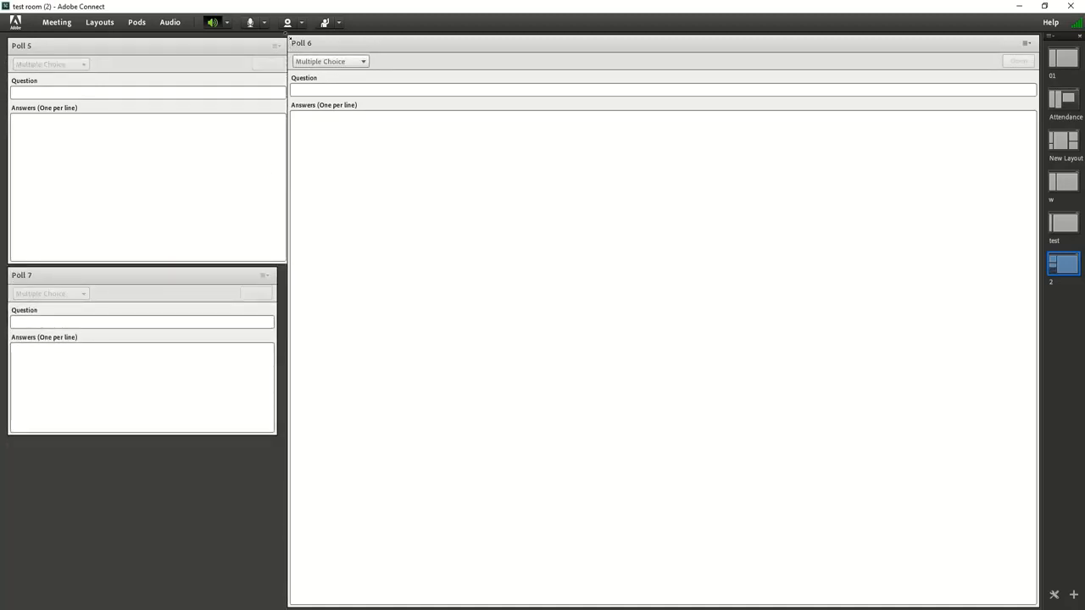
pyautogui.moveTo(290, 41); pyautogui.dragTo(455, 391)
pyautogui.moveTo(572, 408); pyautogui.dragTo(339, 44)
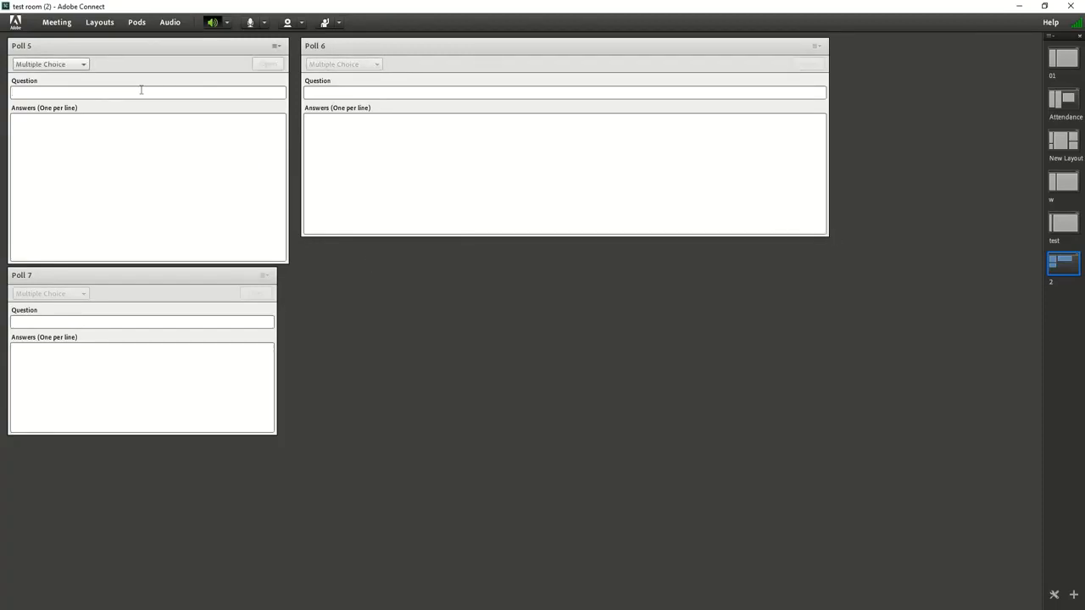
# Fill in Poll 5 with the question Q1 and the answers a, b and c
pyautogui.write('!')
pyautogui.write('Q1')
pyautogui.write('a')
pyautogui.press('Return')
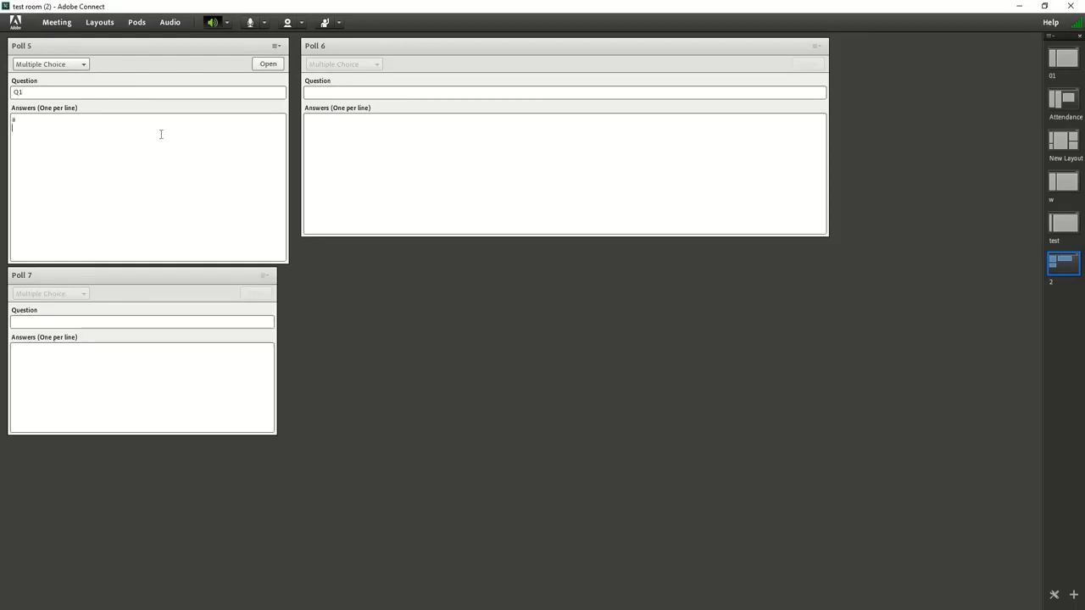
pyautogui.write('b')
# Fill in Poll 7 with the question q2 and the answers q, w and e
pyautogui.click(77, 320)
pyautogui.write('Q')
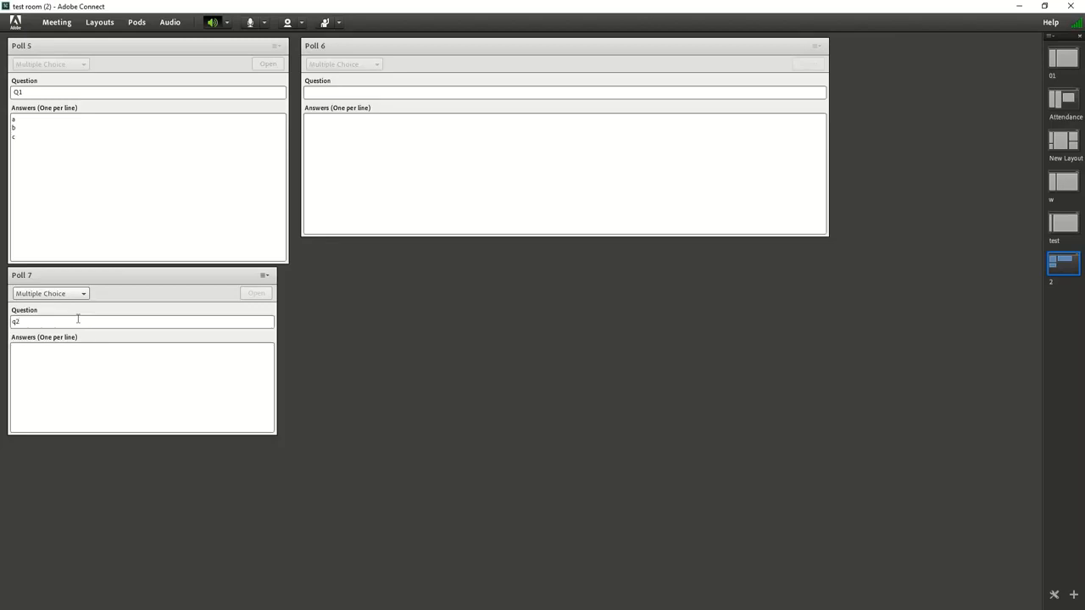
pyautogui.press('Tab')
pyautogui.write('q')
pyautogui.press('Return')
# Open the Q1 and q2 polls for voting
pyautogui.click(134, 61)
pyautogui.click(267, 64)
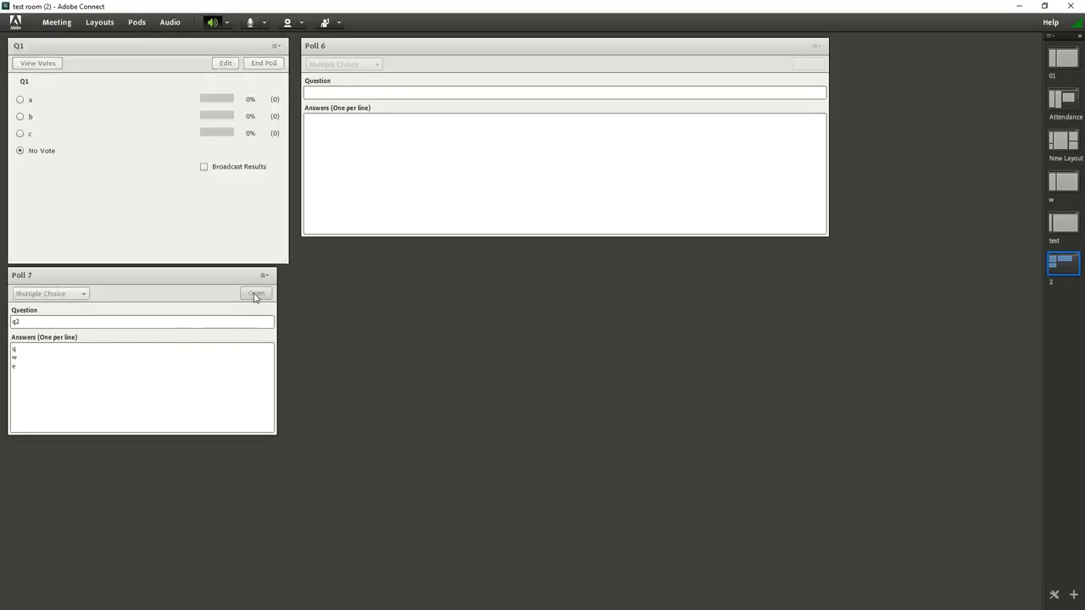
pyautogui.click(256, 294)
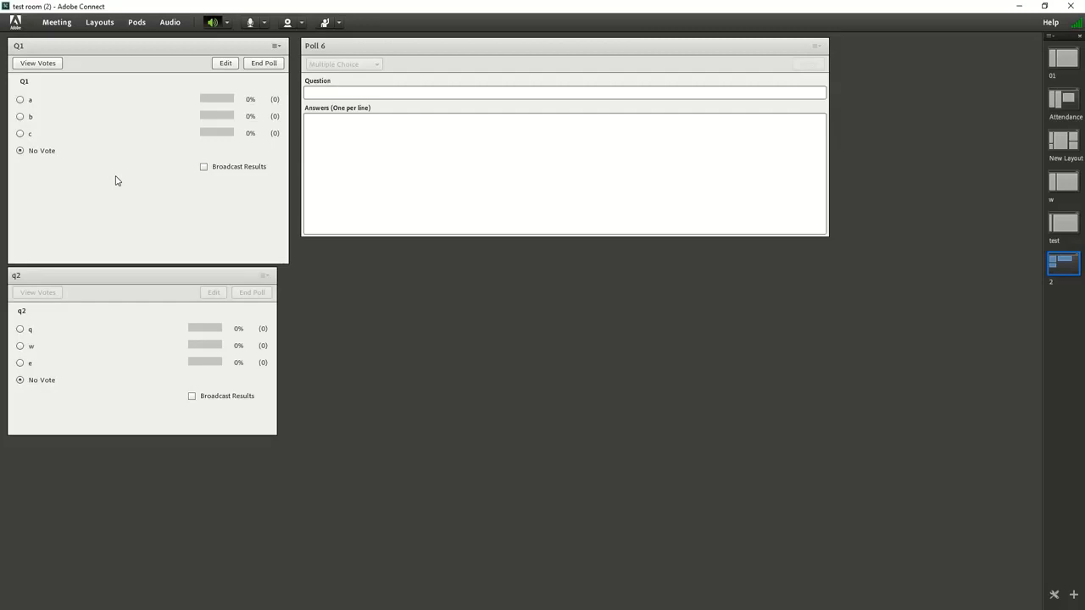
# Change the Q1 poll's question to "Q 1", reopen it for voting, and admit the waiting guest to the room
pyautogui.click(226, 64)
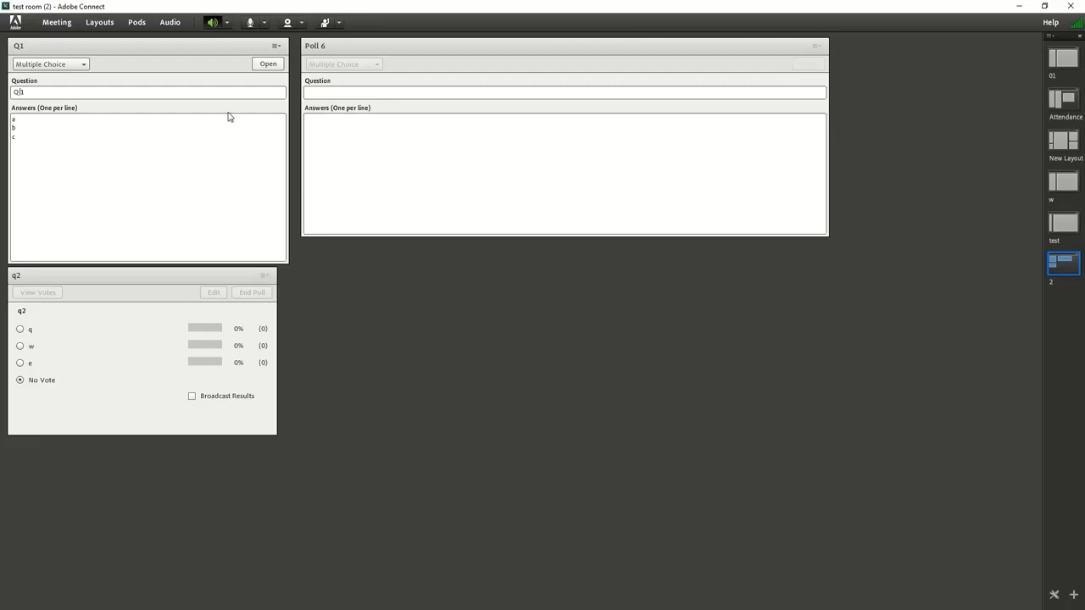
pyautogui.click(269, 66)
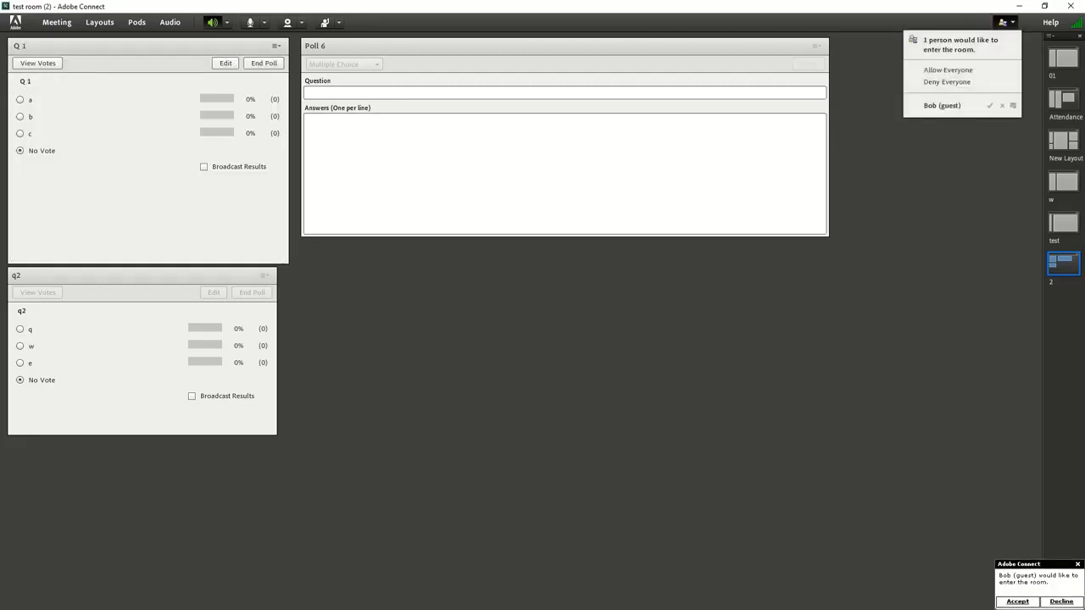
pyautogui.click(989, 106)
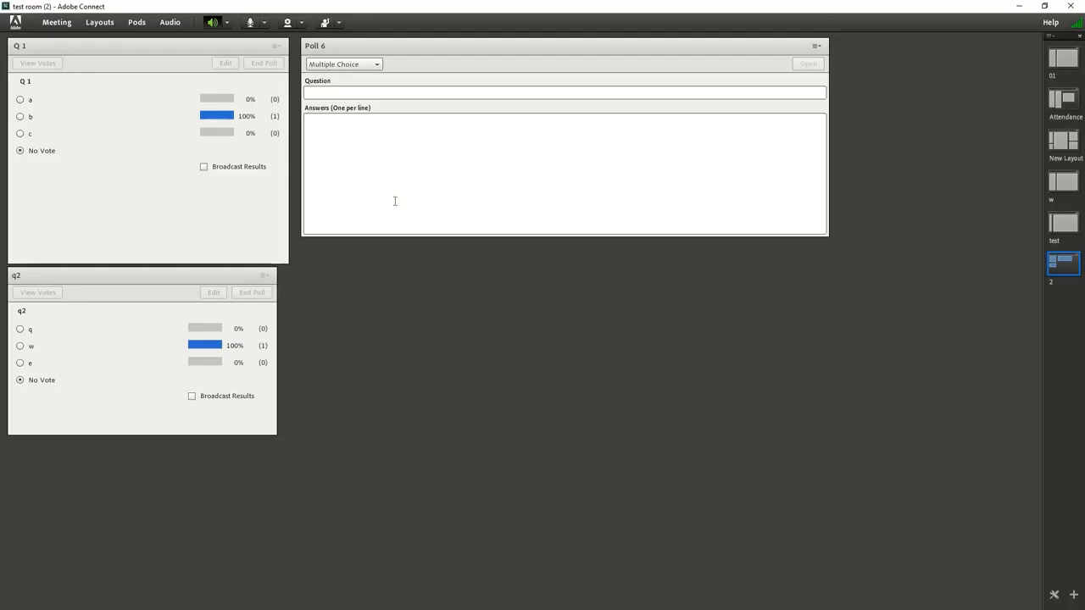
# Fill in Poll 6 with the question Q 3 and the answers a, sd and f, and open it for voting
pyautogui.click(350, 90)
pyautogui.write('Q')
pyautogui.write('a')
pyautogui.press('Return')
pyautogui.write('sd')
pyautogui.press('Return')
pyautogui.write('f')
pyautogui.press('Return')
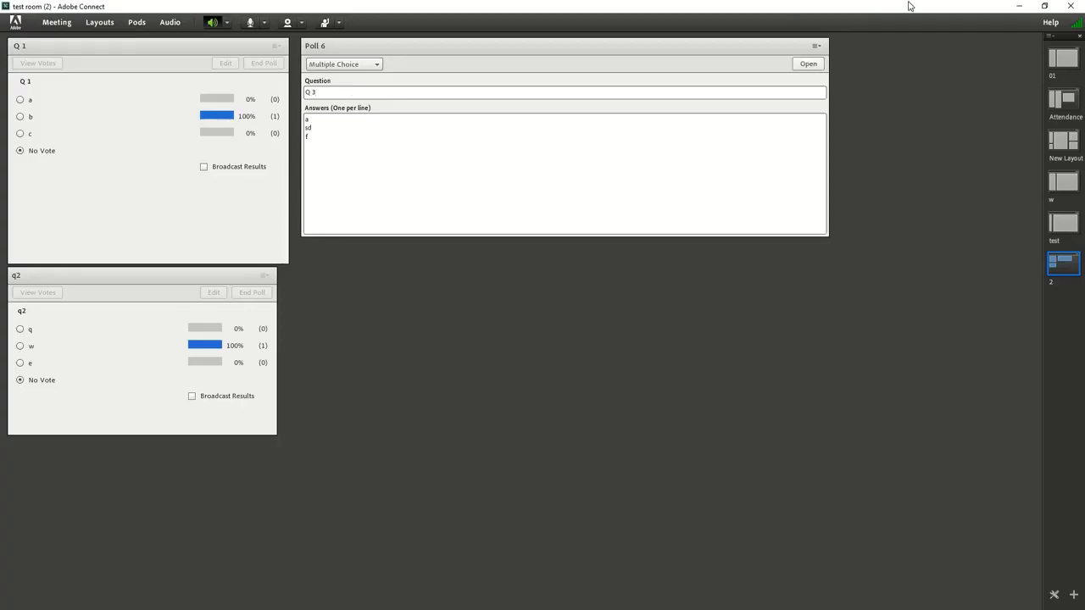
pyautogui.click(808, 66)
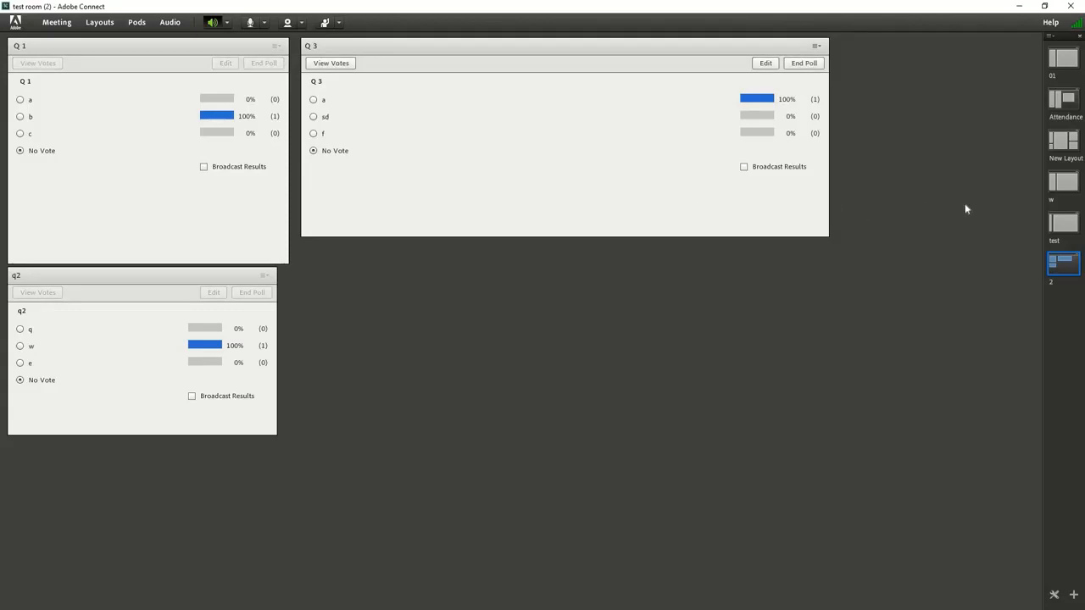
# Switch the room to the test layout and leave by closing the meeting window
pyautogui.click(1063, 231)
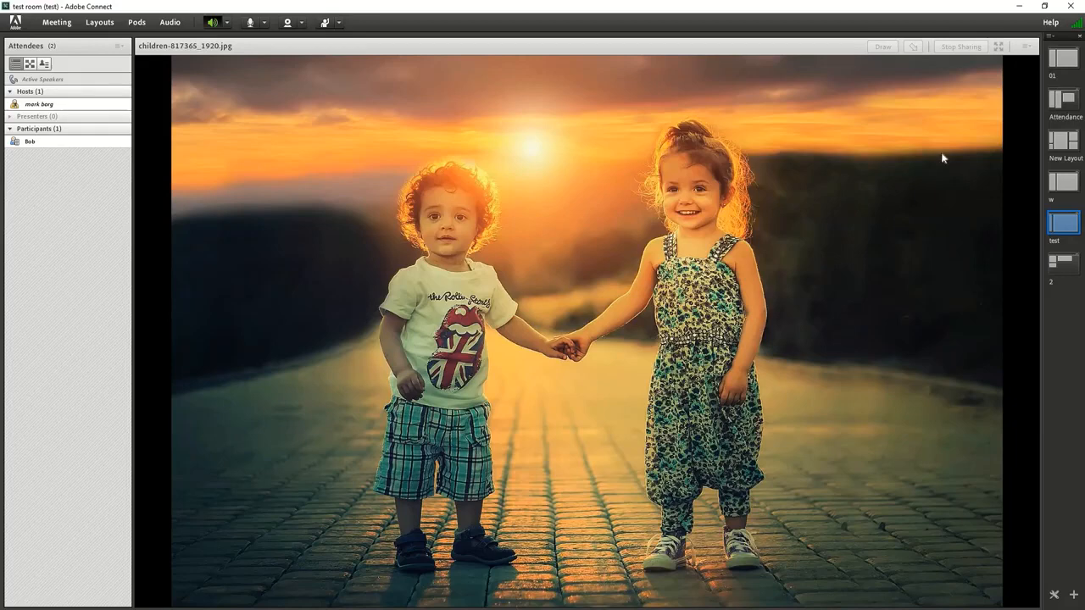
pyautogui.click(1070, 7)
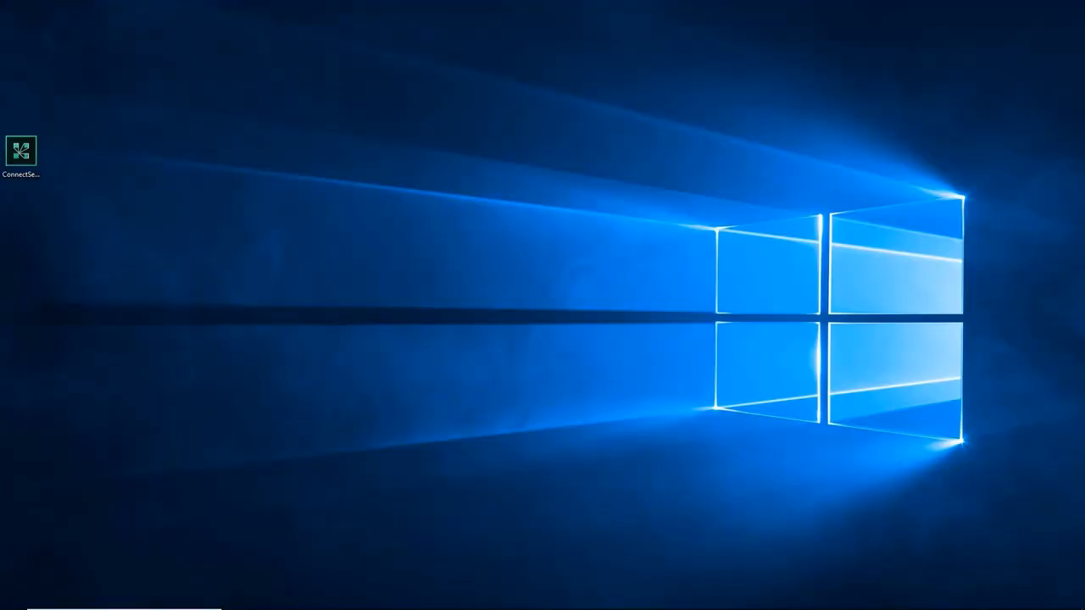
# Switch to the browser's training list and re-enter the test room in the desktop application through its classroom URL
pyautogui.moveTo(1084, 525); pyautogui.dragTo(501, 23)
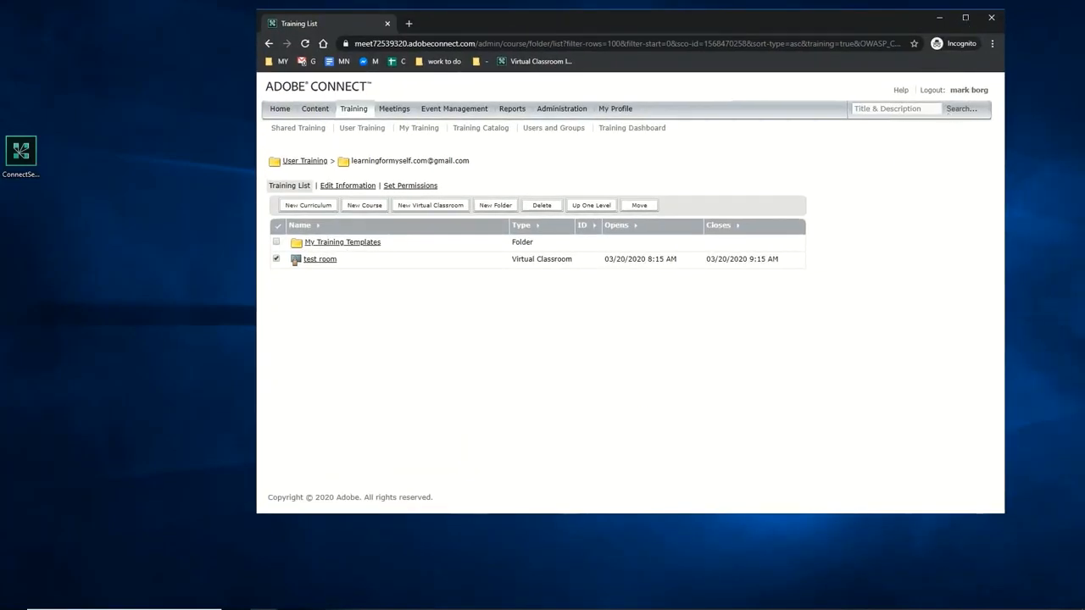
pyautogui.click(965, 17)
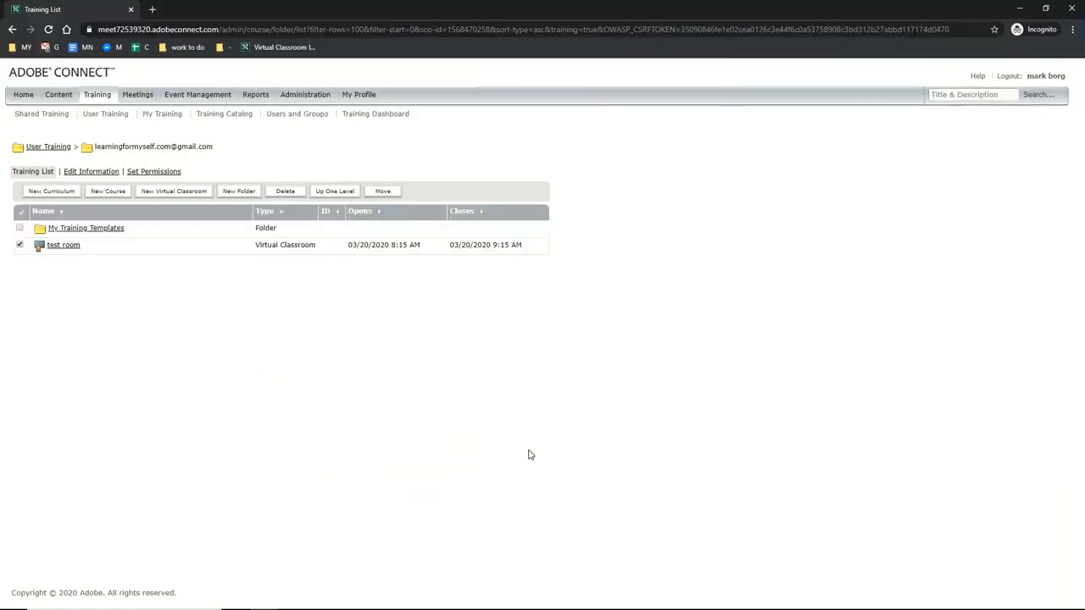
pyautogui.click(68, 248)
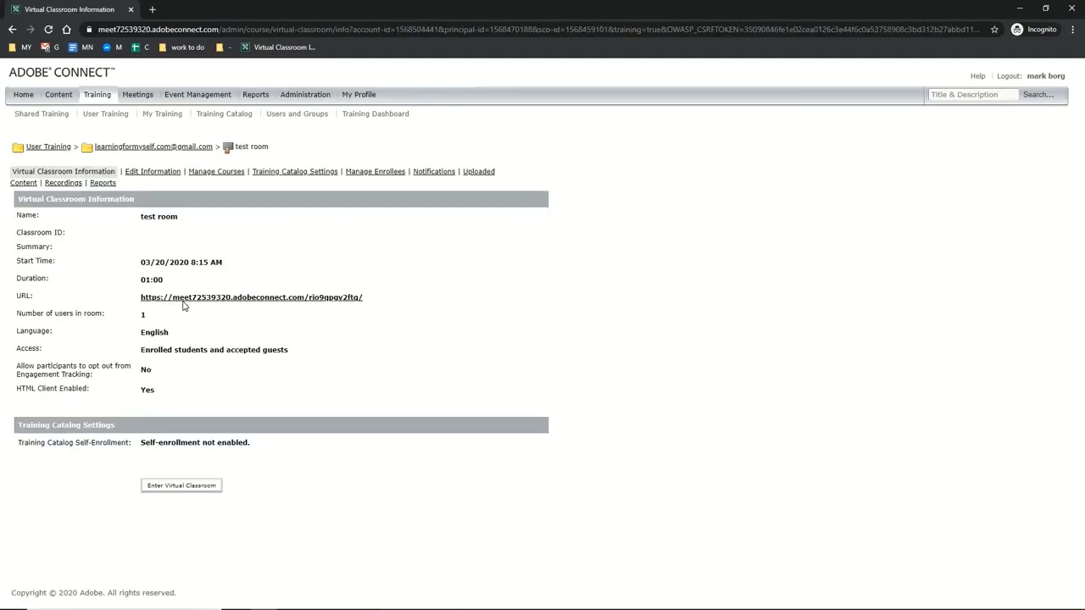
pyautogui.click(183, 301)
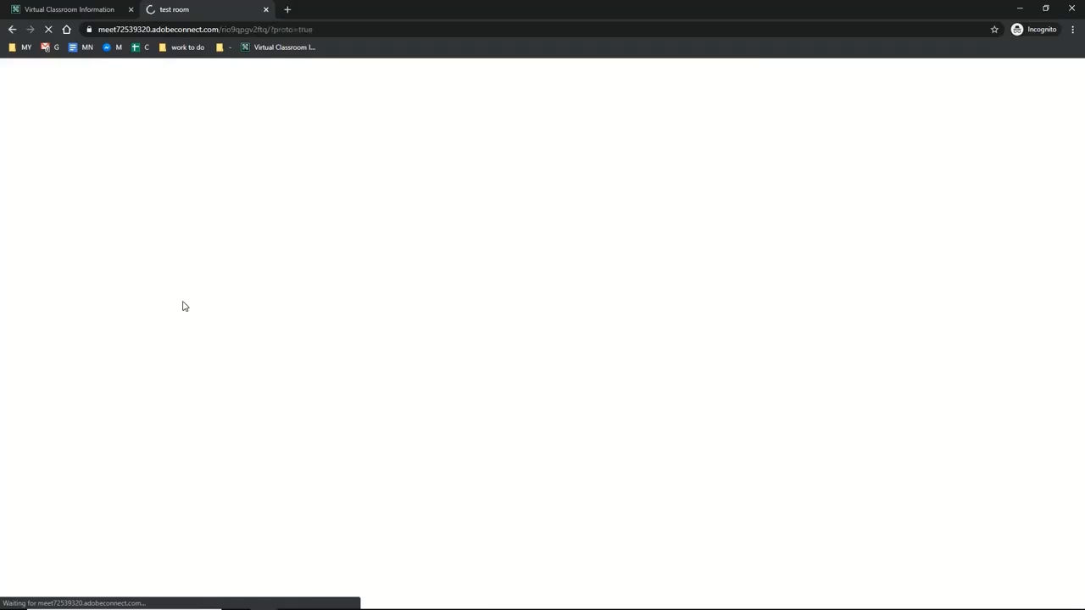
pyautogui.click(580, 120)
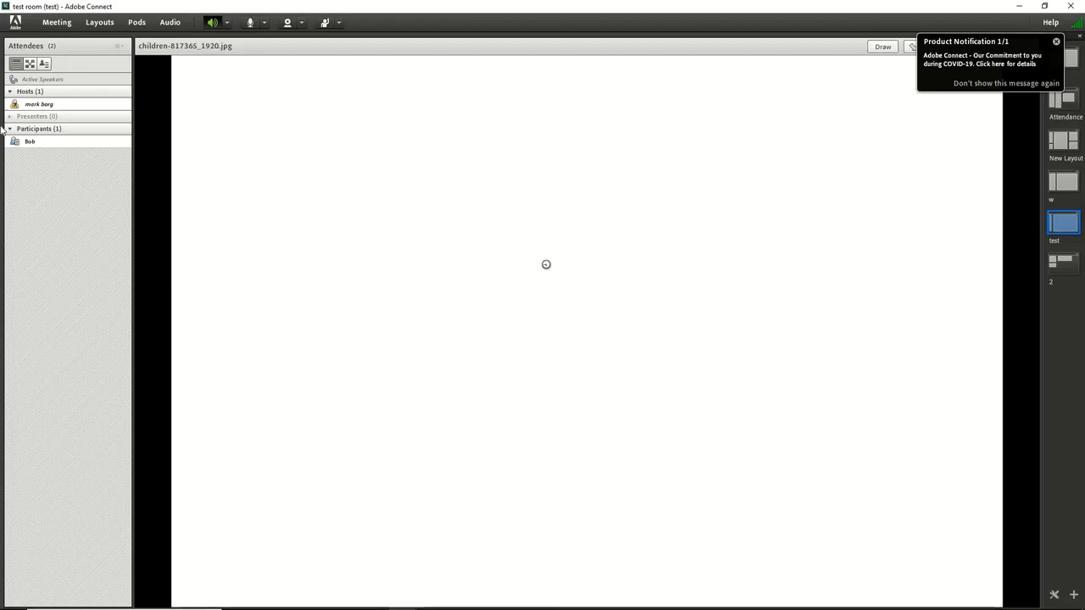
# End the meeting for all attendees with the default closing message, and close the meeting and browser windows
pyautogui.moveTo(36, 152)
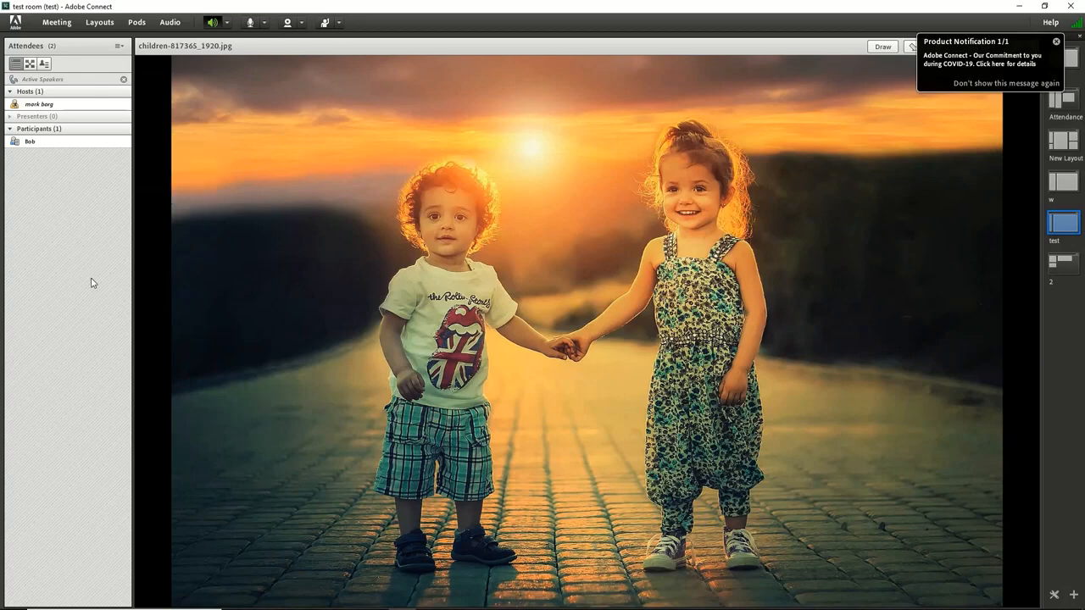
pyautogui.click(57, 23)
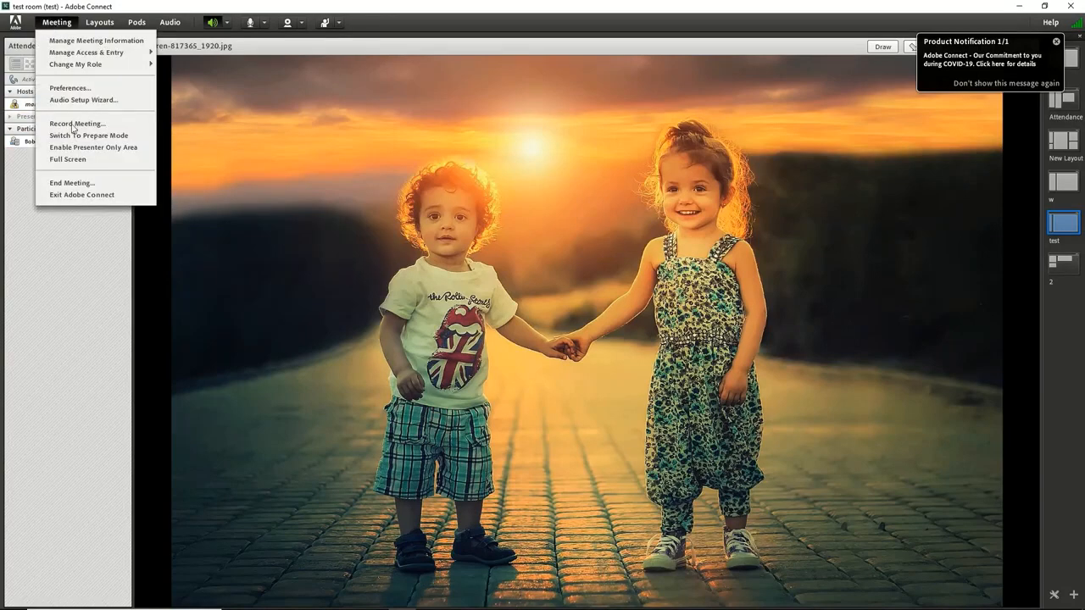
pyautogui.click(79, 184)
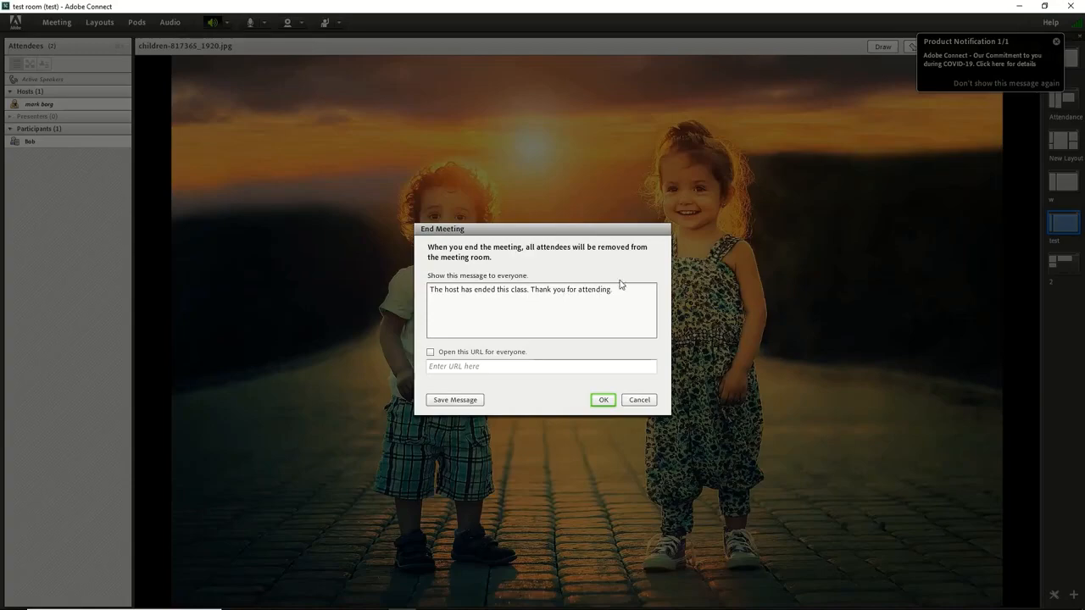
pyautogui.click(607, 403)
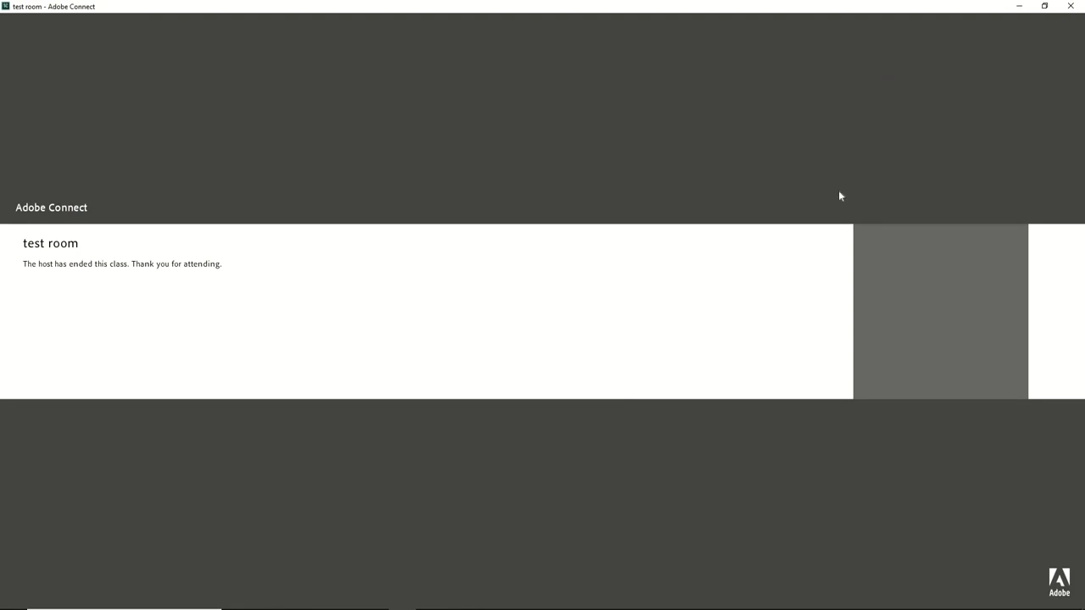
pyautogui.click(1070, 7)
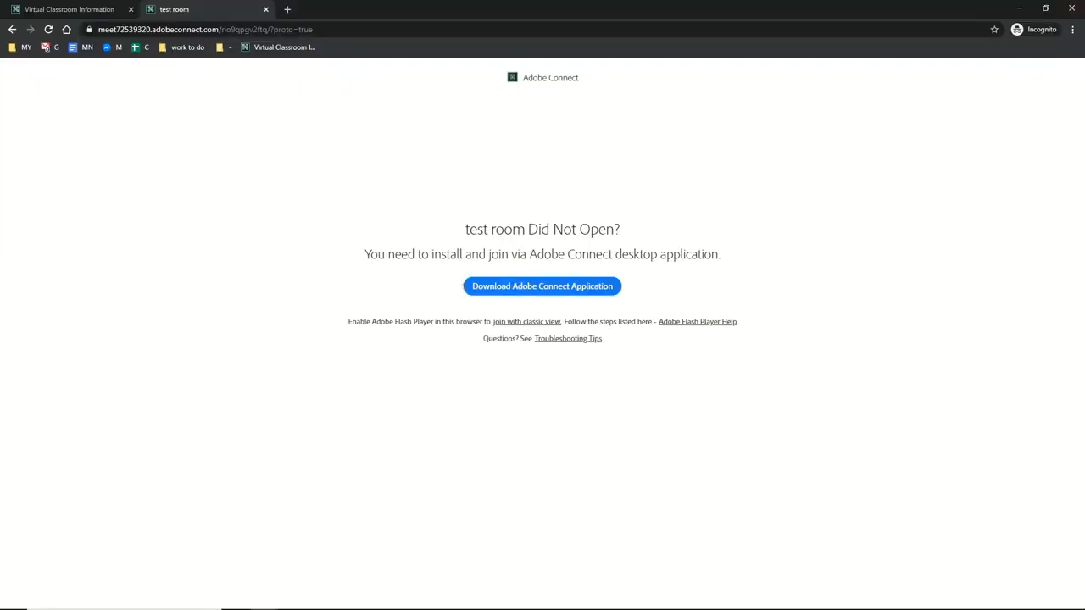
pyautogui.click(1068, 7)
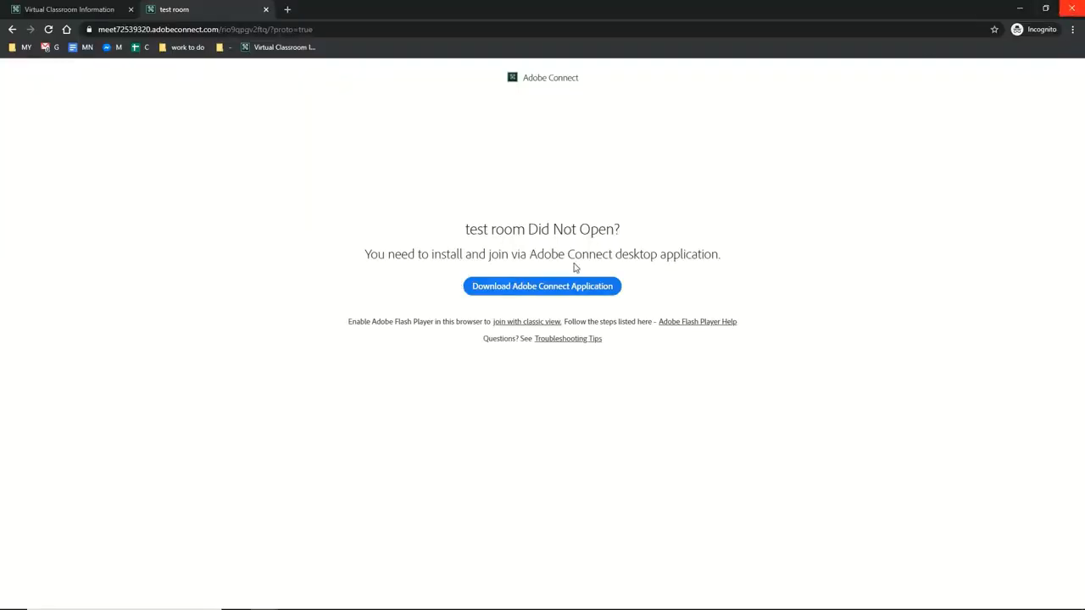